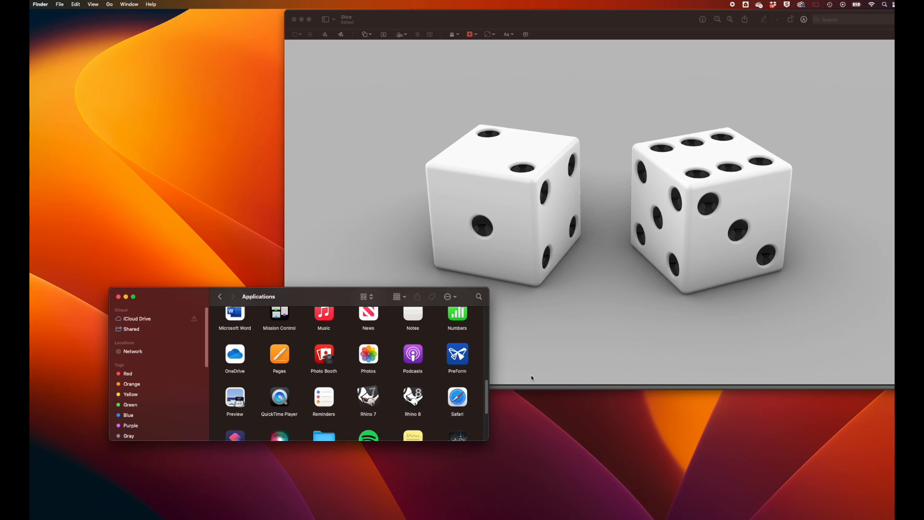
Open Rhino 8 and start a new model from the Small Objects - Millimeters template.
double_click(410, 399)
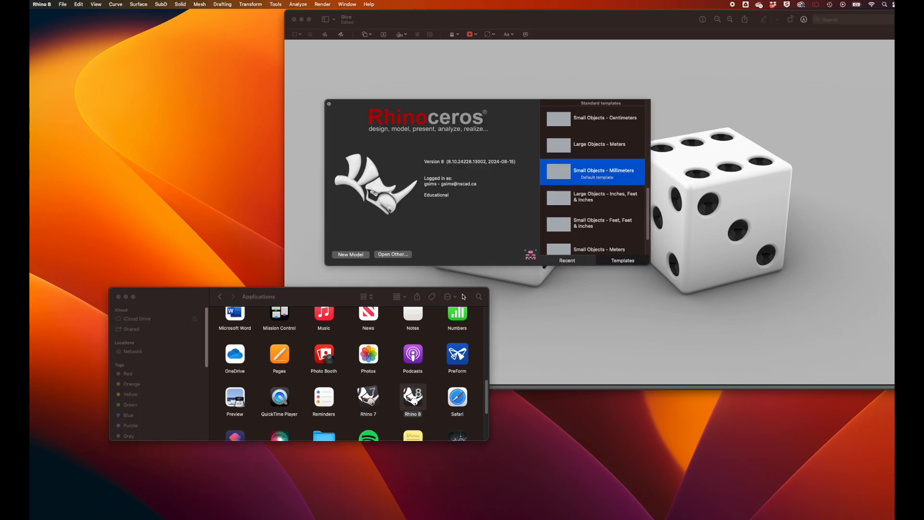
double_click(601, 173)
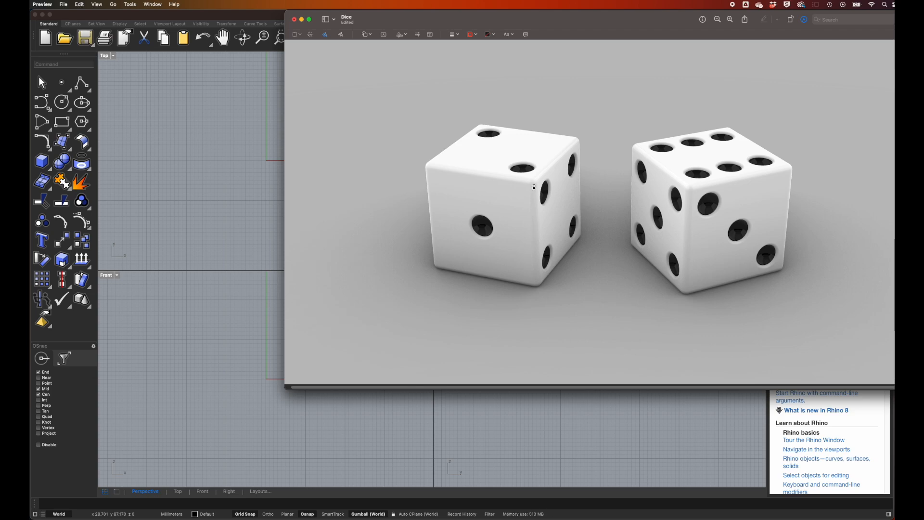
Mark the front face of the one-pip die with a red square and its pip with a red circle in Preview.
mouse_move(536, 183)
mouse_down()
mouse_move(431, 177)
mouse_move(435, 268)
mouse_move(532, 280)
mouse_move(536, 183)
mouse_up()
mouse_move(495, 214)
mouse_down()
mouse_move(476, 216)
mouse_move(496, 230)
mouse_move(495, 219)
mouse_up()
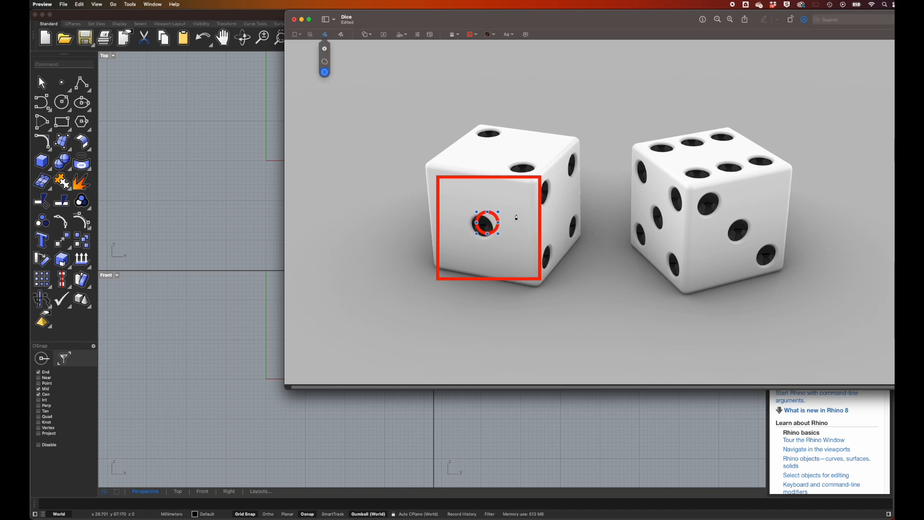
click(305, 258)
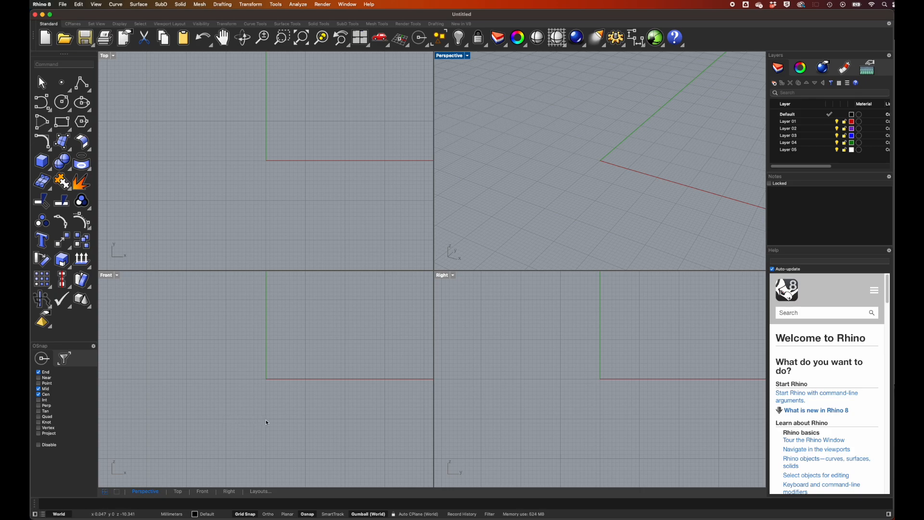
In Rhino's Top view, place a vertical 20 mm linear dimension from (-10, 10) to (-10, -10) and delete it.
click(224, 5)
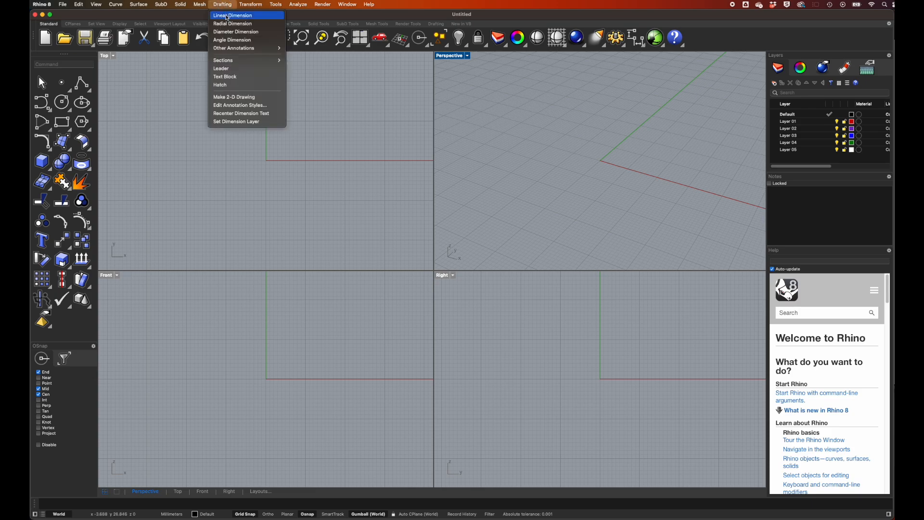
click(227, 16)
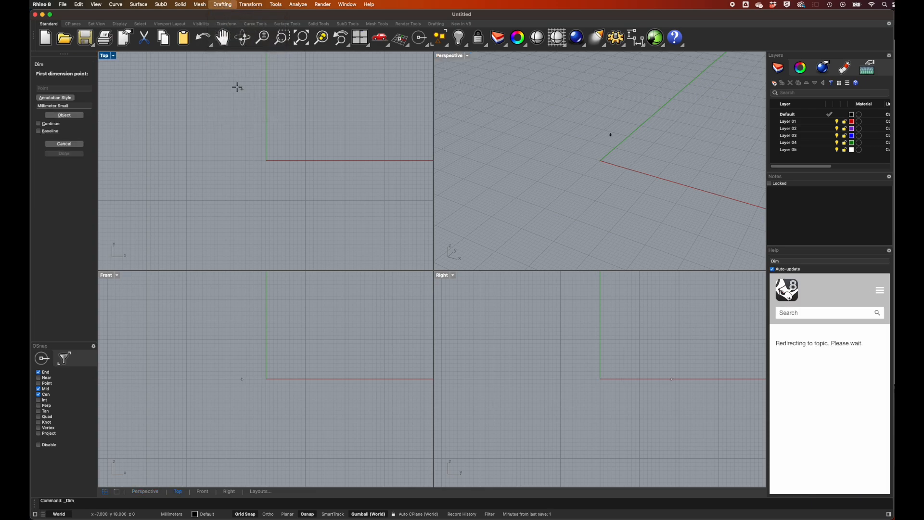
click(227, 119)
click(226, 197)
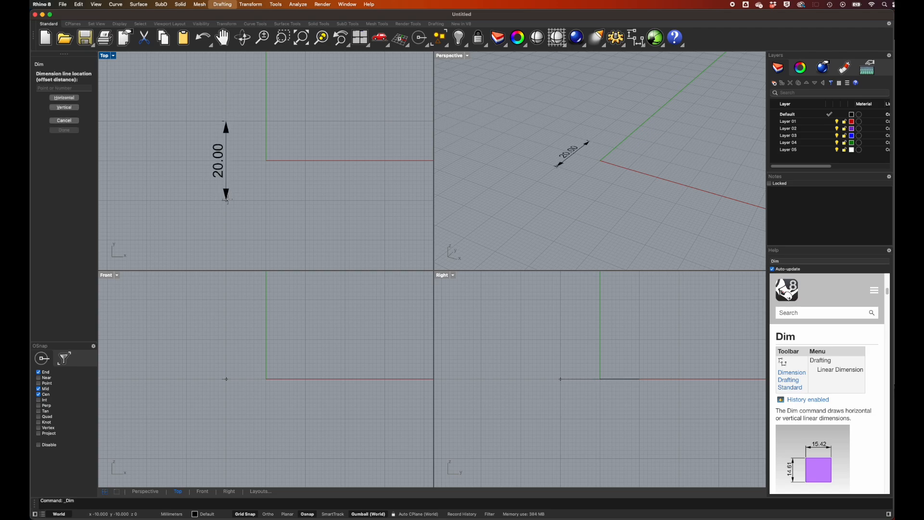
click(215, 197)
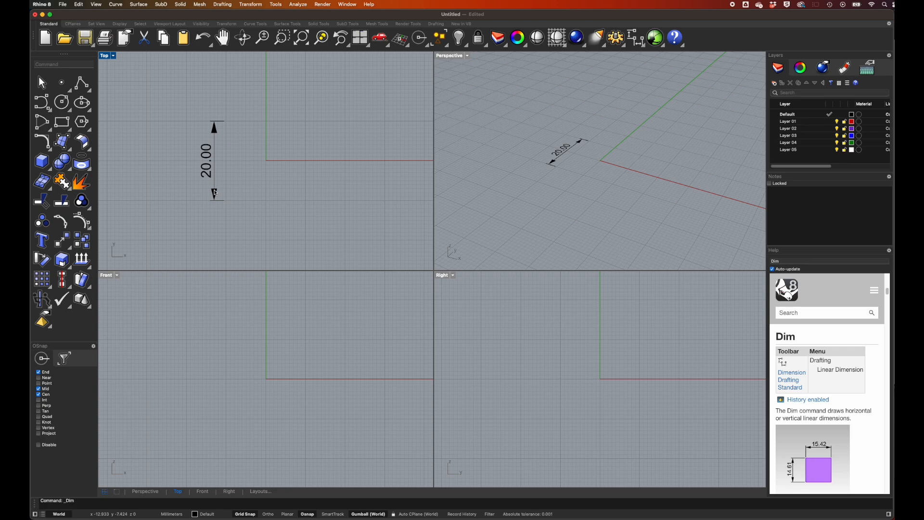
click(215, 192)
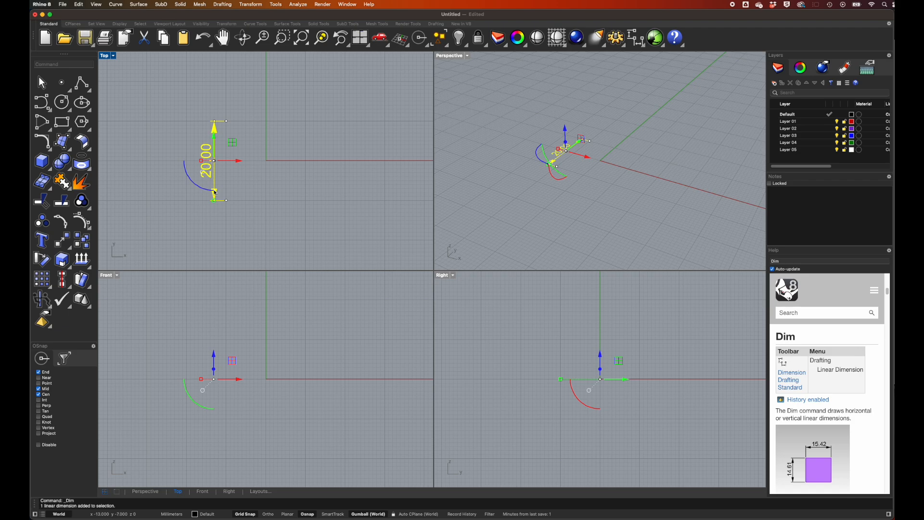
key(Delete)
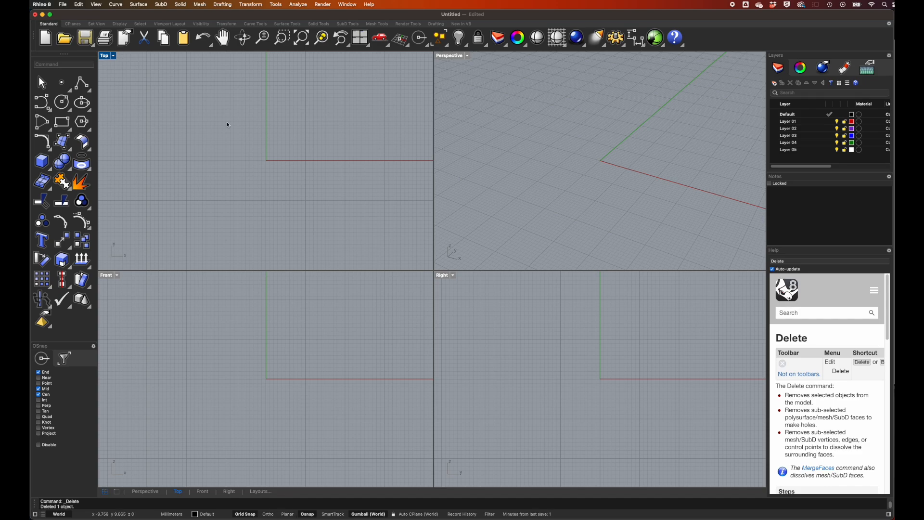
Draw a closed 20 mm square polyline centred on the origin in the Top view and delete it.
click(115, 4)
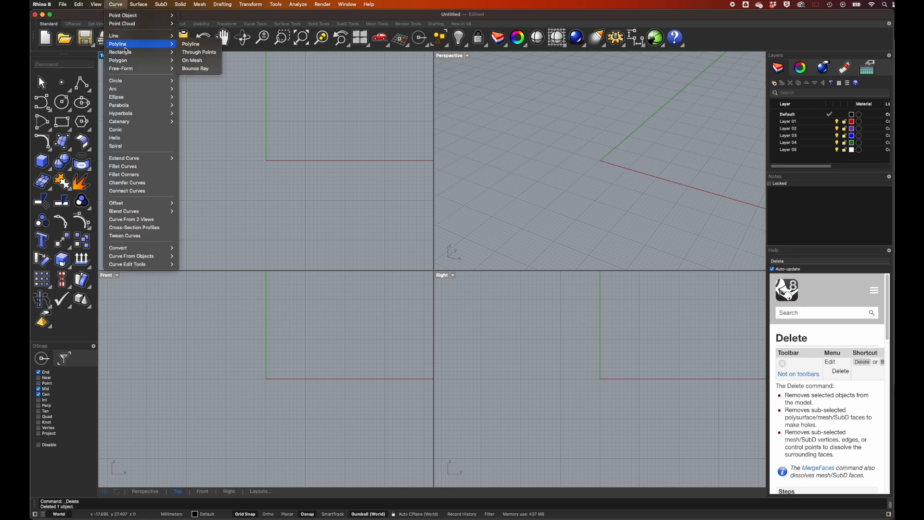
mouse_move(127, 47)
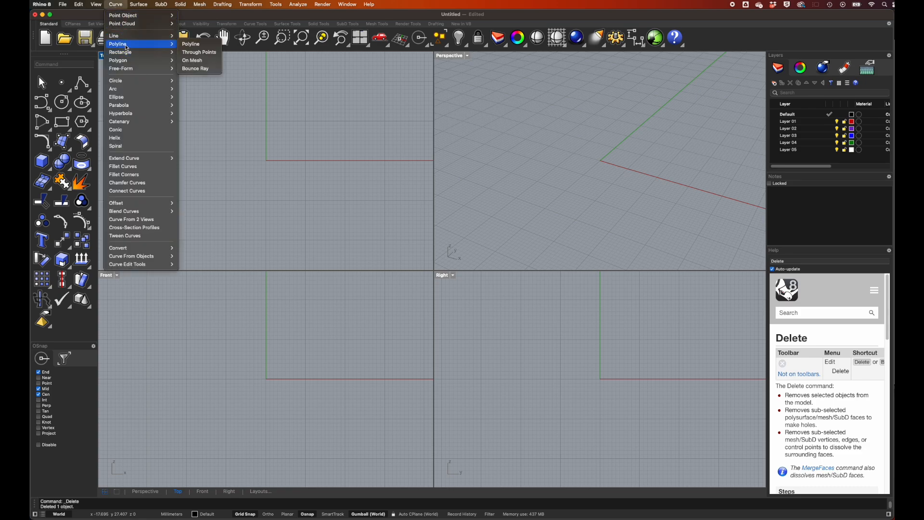
click(198, 44)
click(226, 121)
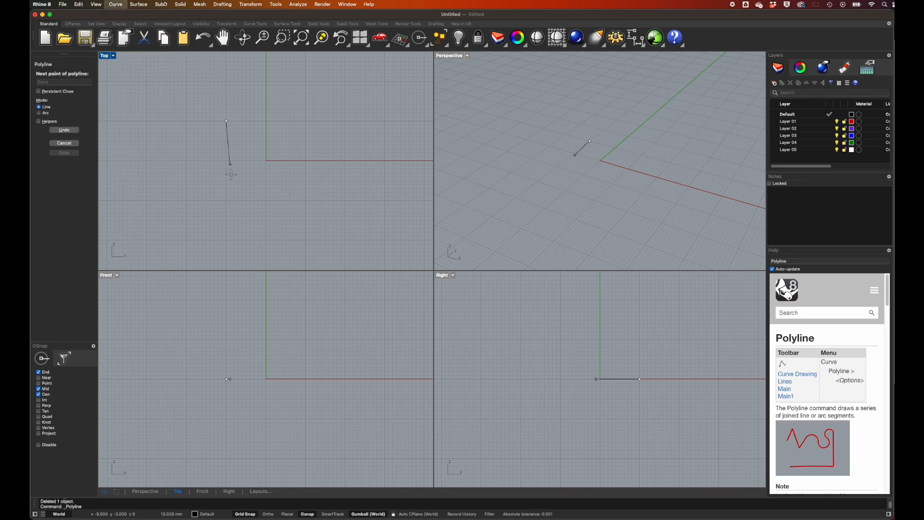
click(226, 199)
click(306, 199)
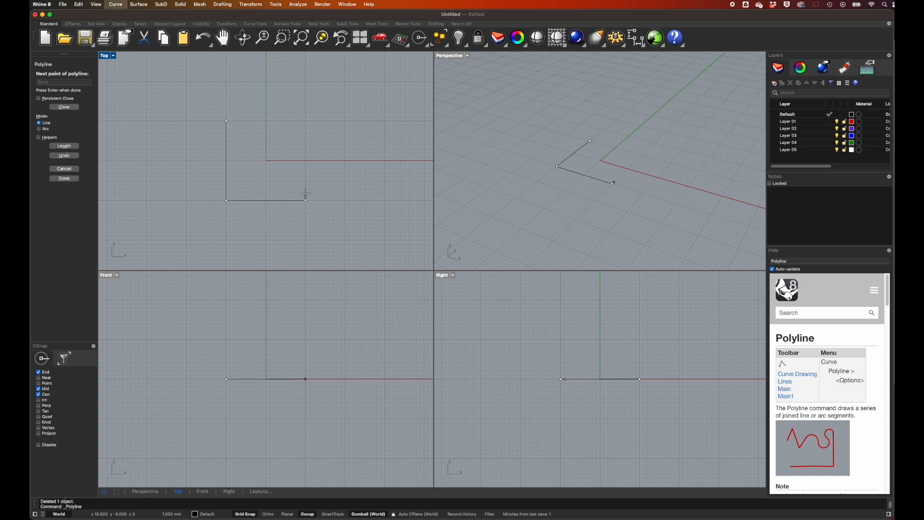
click(306, 121)
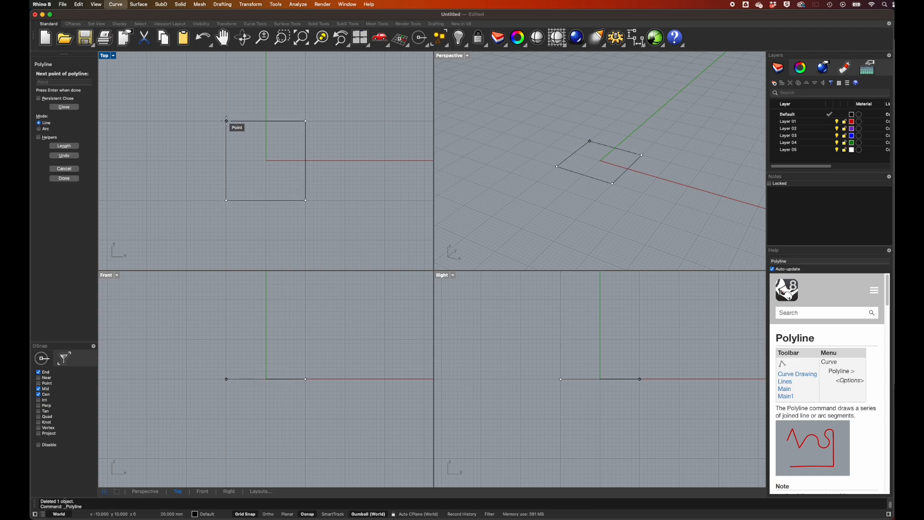
click(226, 121)
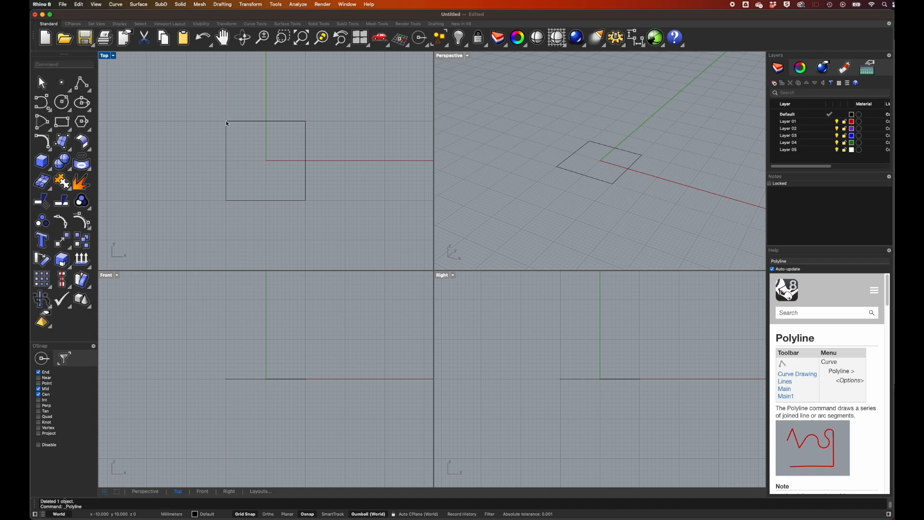
click(247, 121)
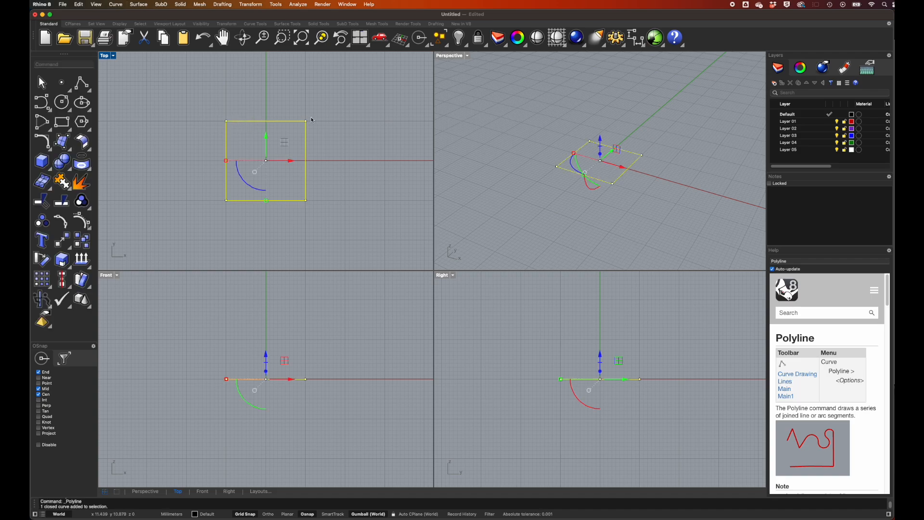
key(Delete)
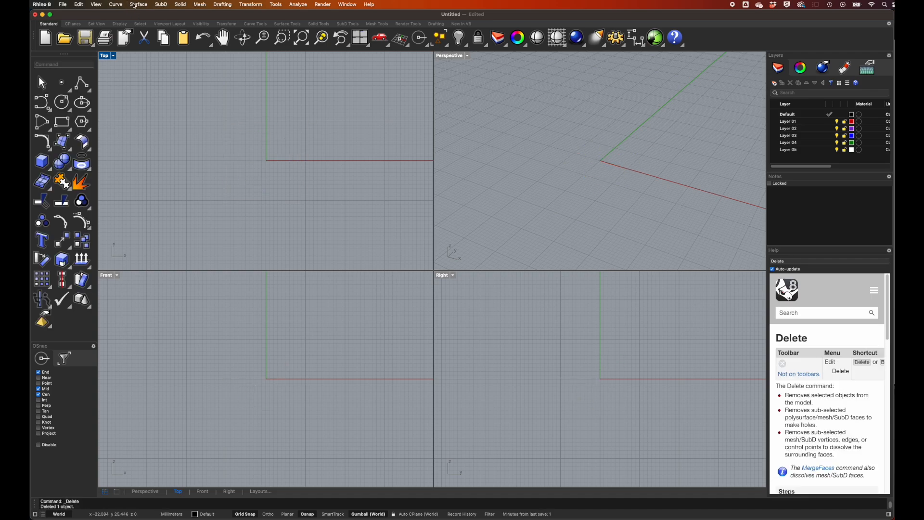
Draw a corner-to-corner rectangle of 20 by 20 mm in the Top view from (-10, 10) to (10, -10) and deselect it.
click(117, 5)
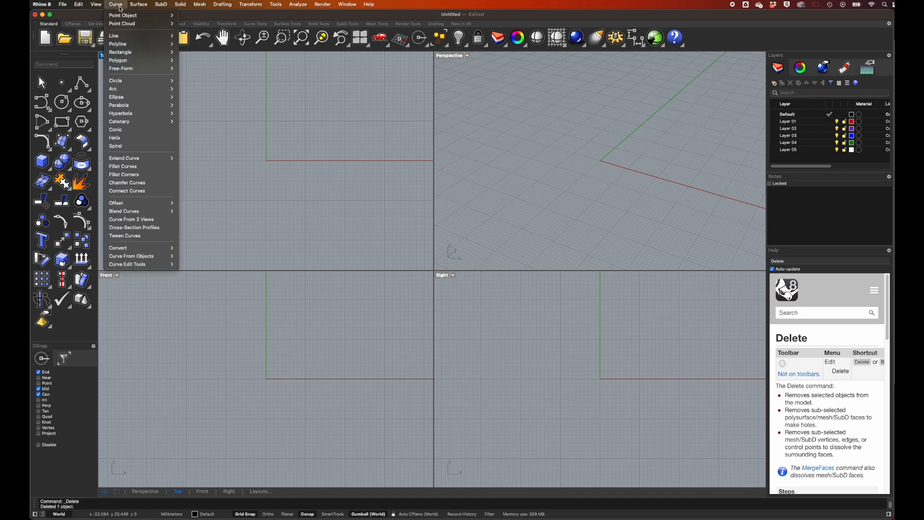
mouse_move(128, 55)
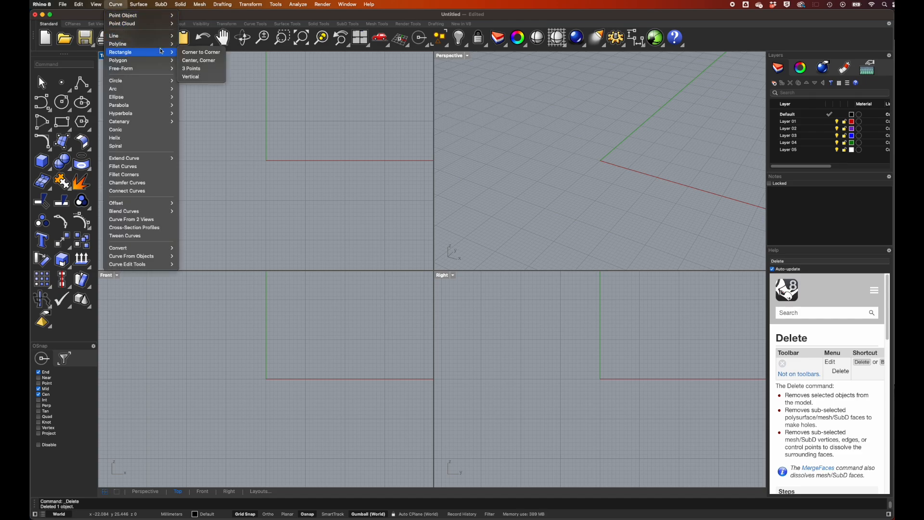
click(193, 53)
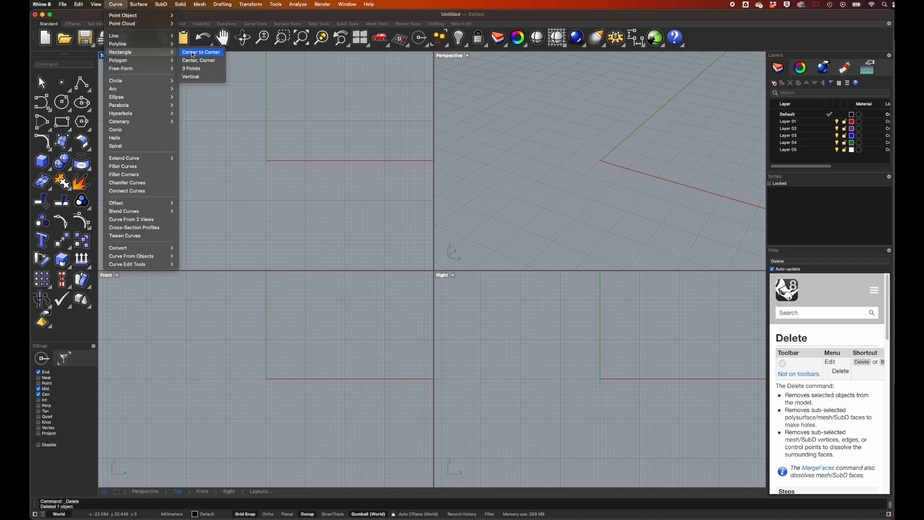
click(226, 121)
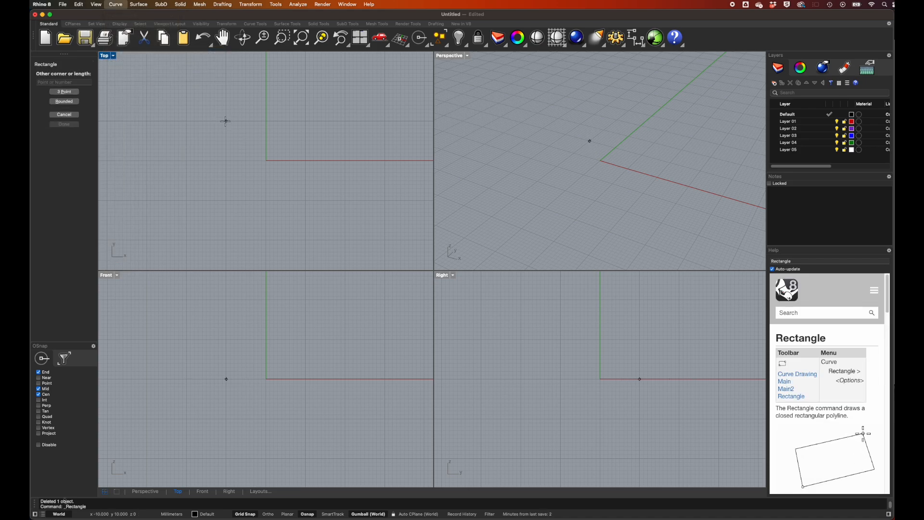
click(306, 201)
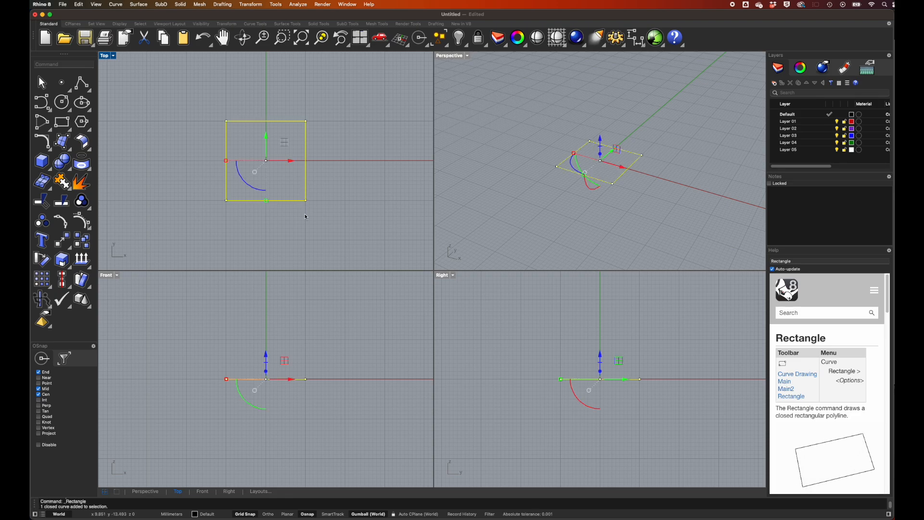
click(449, 252)
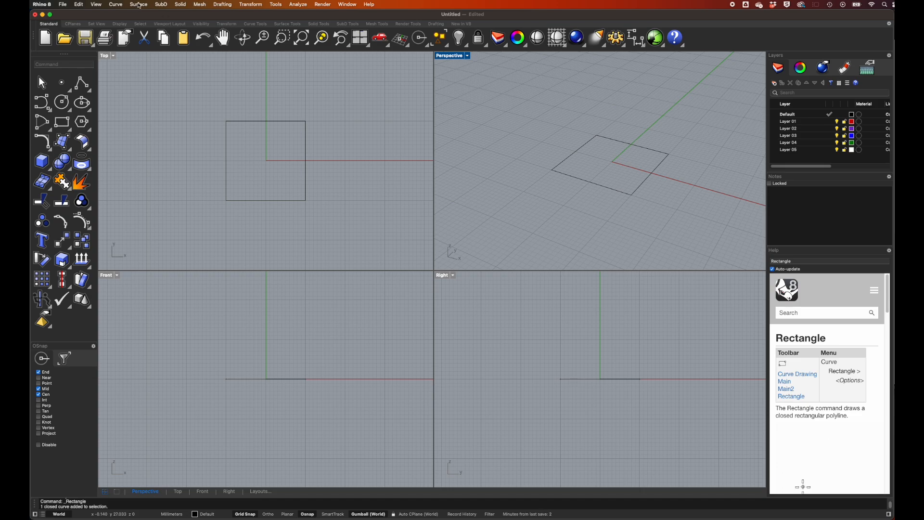
Extrude the square curve straight up 20 mm as an open surface without Solid enabled.
click(138, 5)
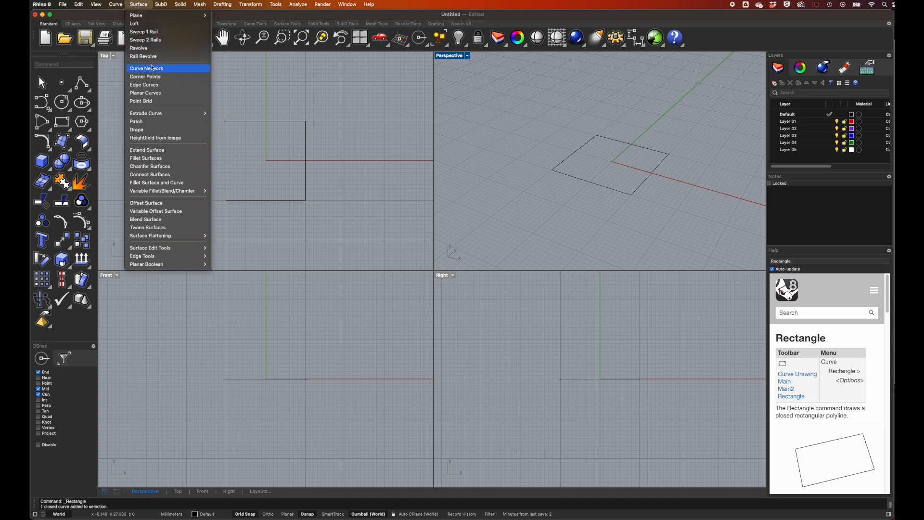
mouse_move(163, 115)
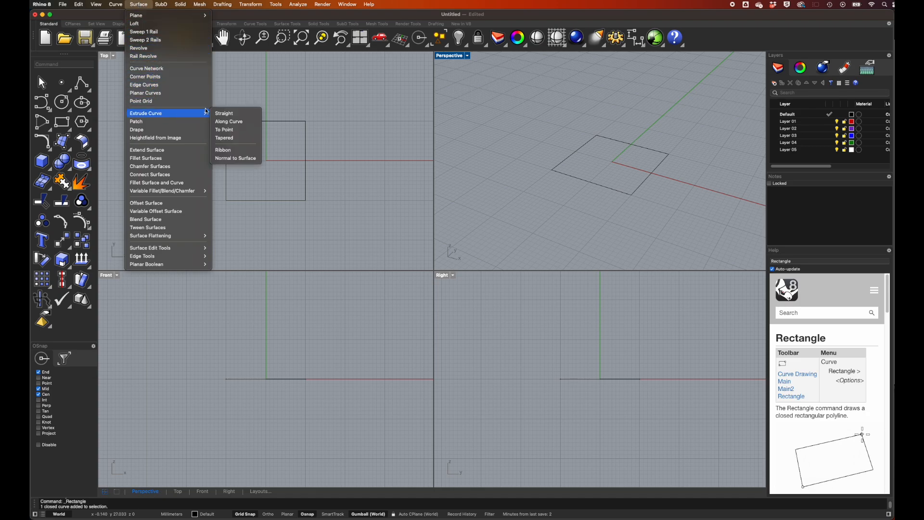
click(227, 112)
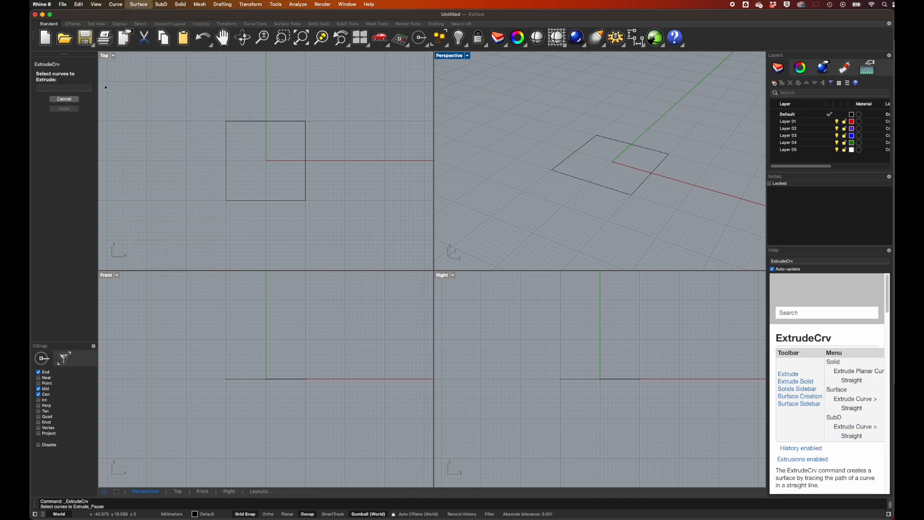
click(580, 152)
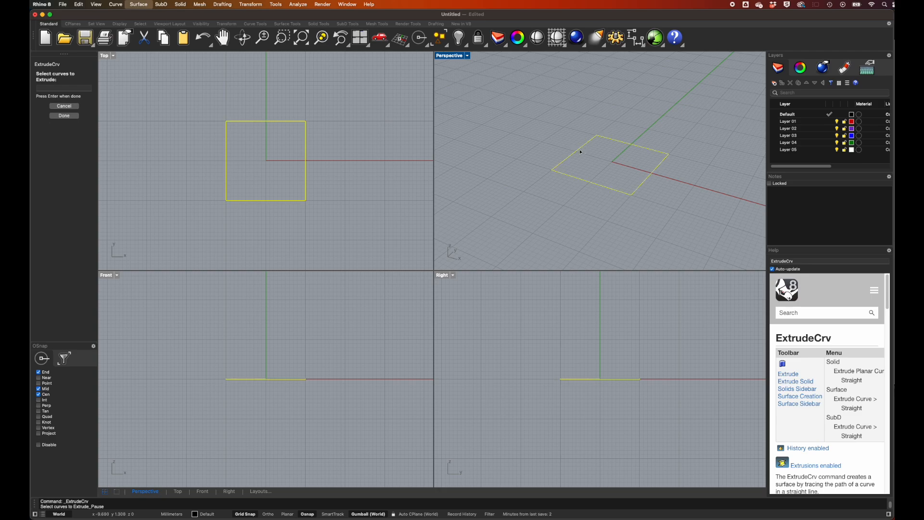
key(Return)
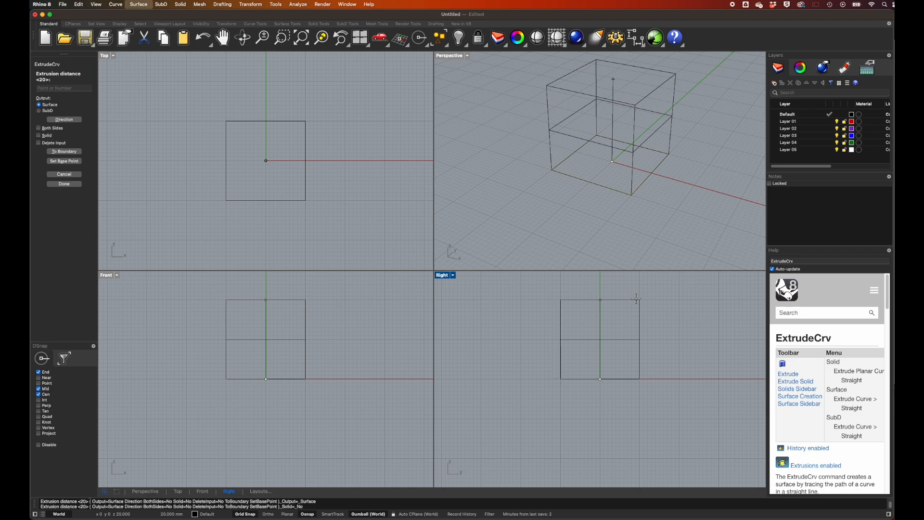
text(20)
key(Return)
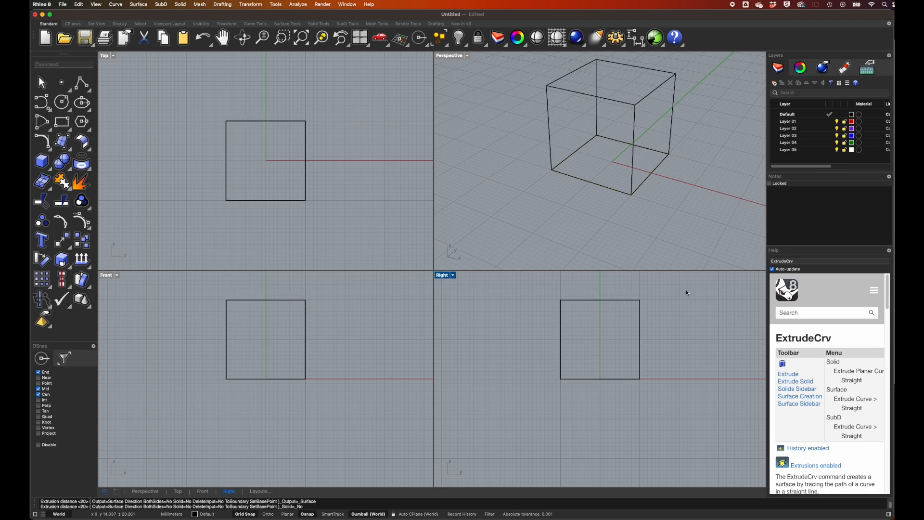
Set the Perspective view's display mode to Ghosted and inspect the extruded walls from above.
click(466, 55)
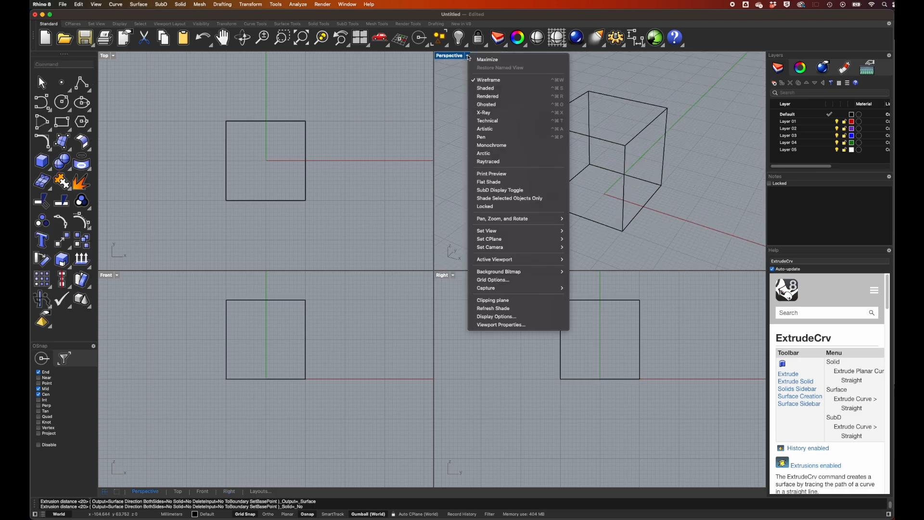
click(494, 104)
right_drag(657, 121, 657, 121)
scroll(657, 123, up, 5)
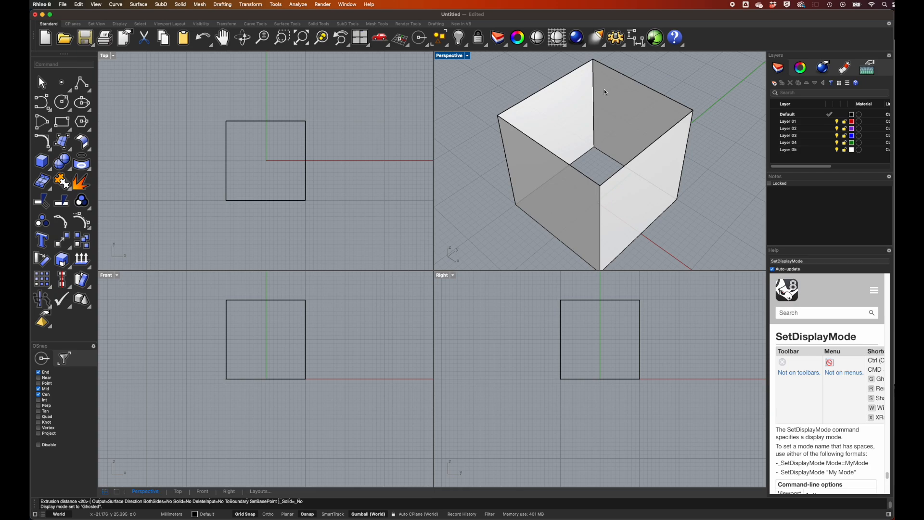
right_drag(573, 115, 572, 115)
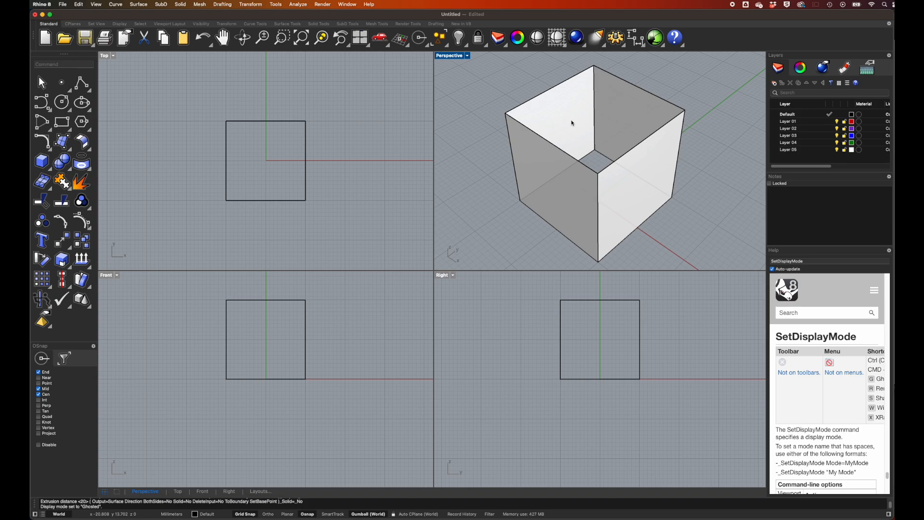
shift+right_drag(572, 130, 573, 136)
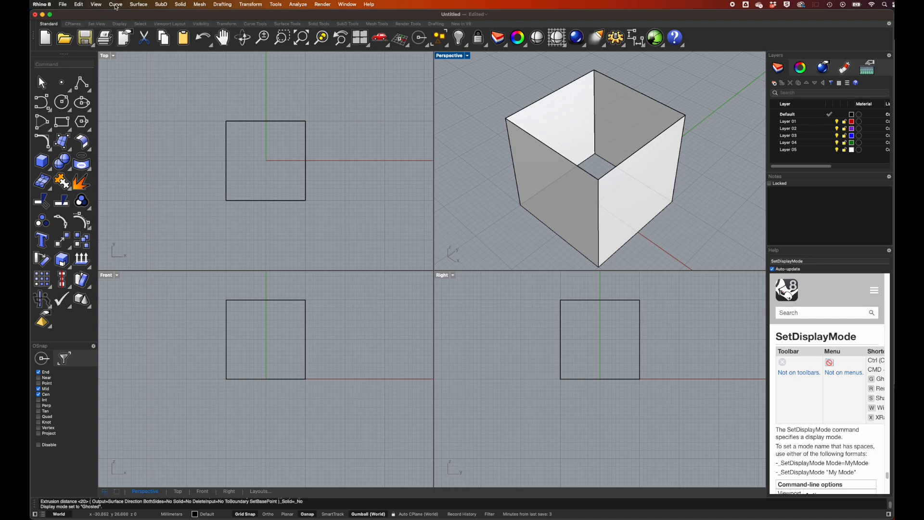
Close the base of the extruded walls with a planar surface built from the original square curve.
click(140, 5)
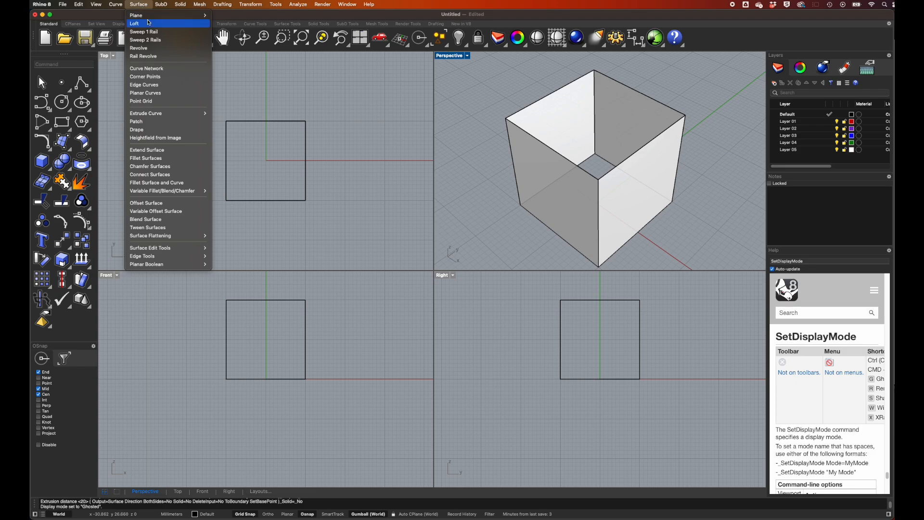
click(149, 94)
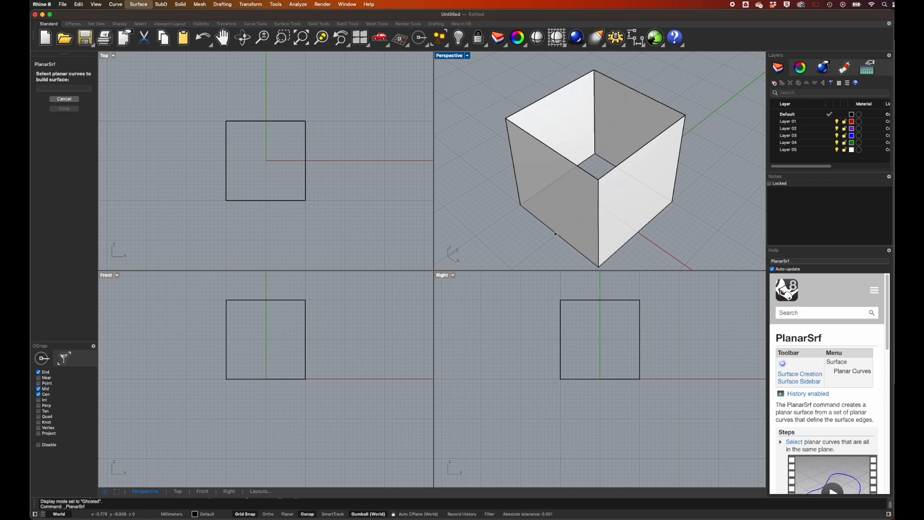
click(555, 234)
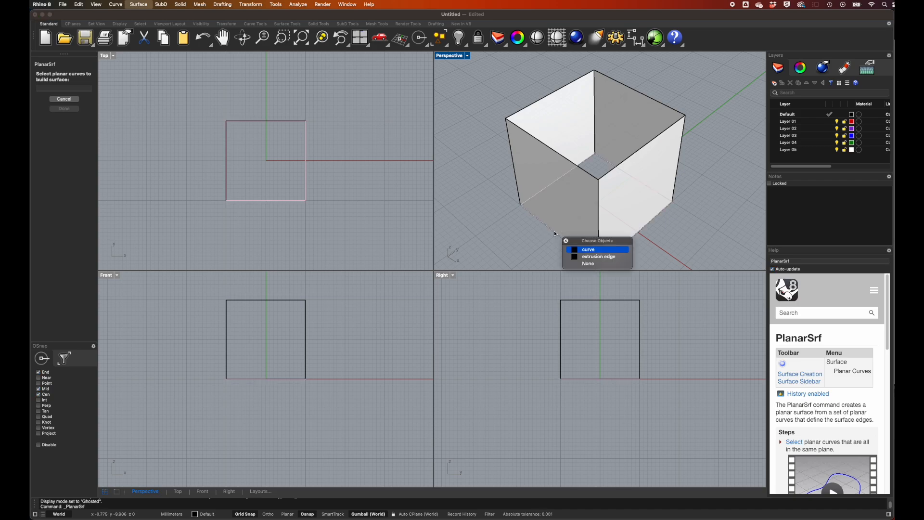
click(591, 250)
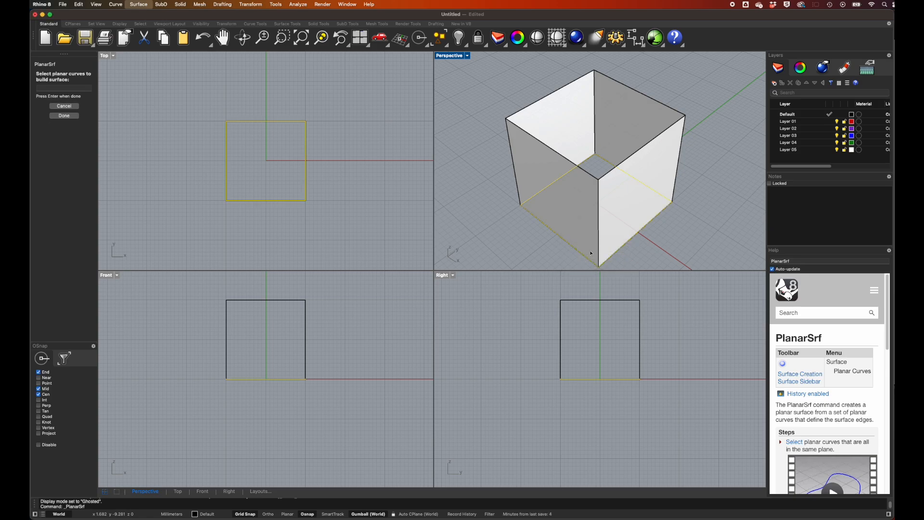
key(Return)
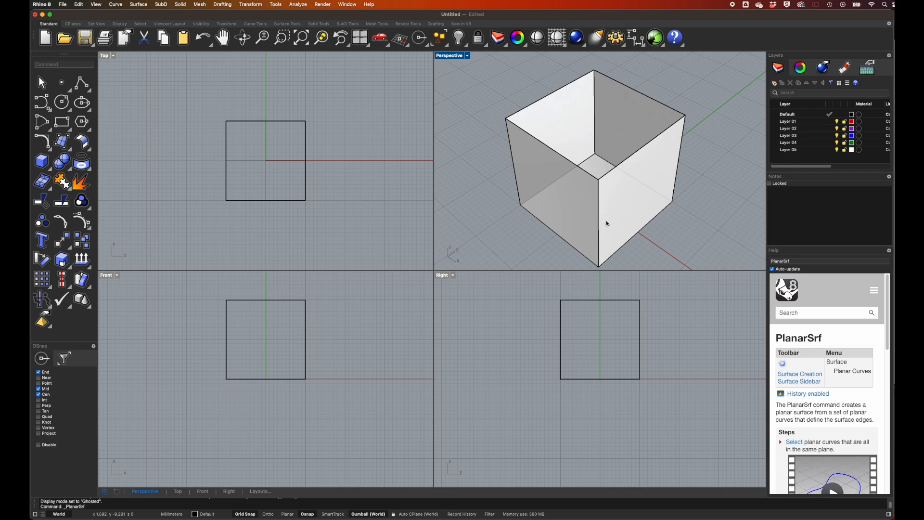
mouse_move(595, 172)
right_down()
mouse_move(603, 170)
mouse_move(590, 169)
right_up()
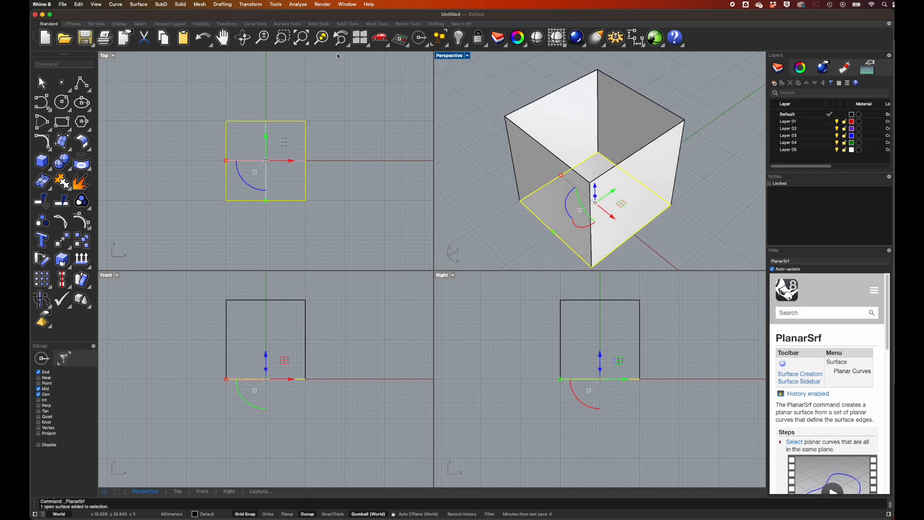
Close the open upper end of the box with an edge-curve surface from the four upper wall edges.
click(139, 5)
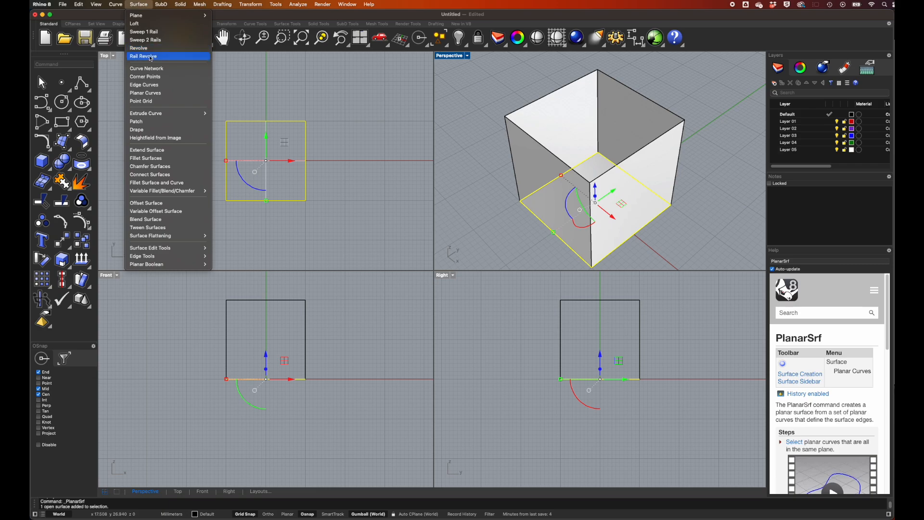
click(151, 89)
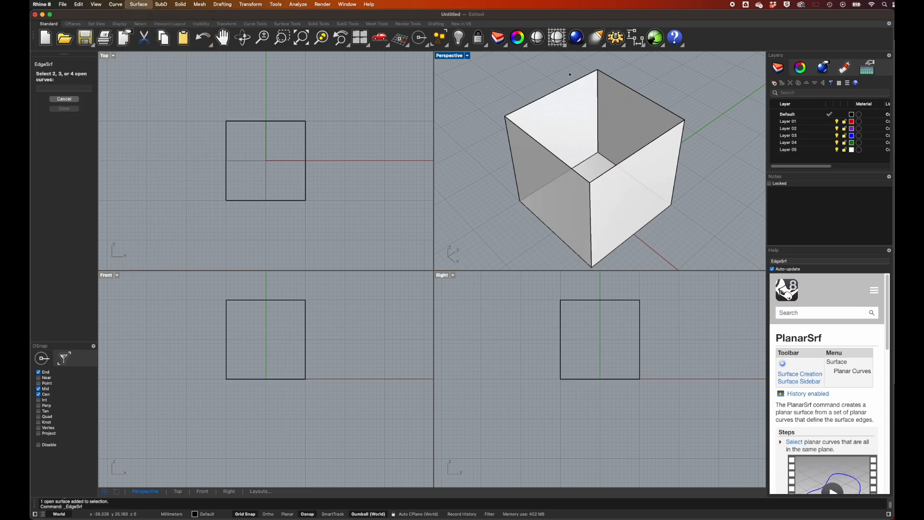
click(555, 90)
click(541, 146)
click(637, 151)
click(646, 97)
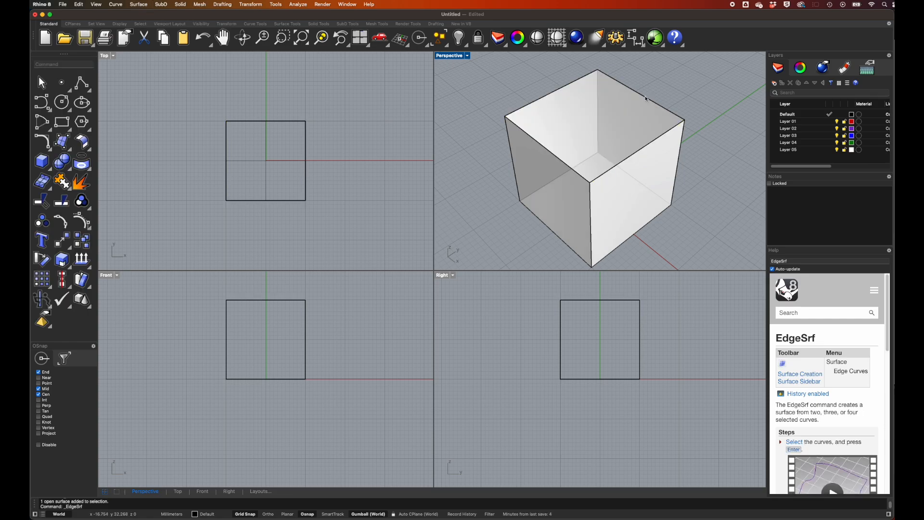
click(635, 106)
right_drag(636, 118, 656, 124)
click(677, 86)
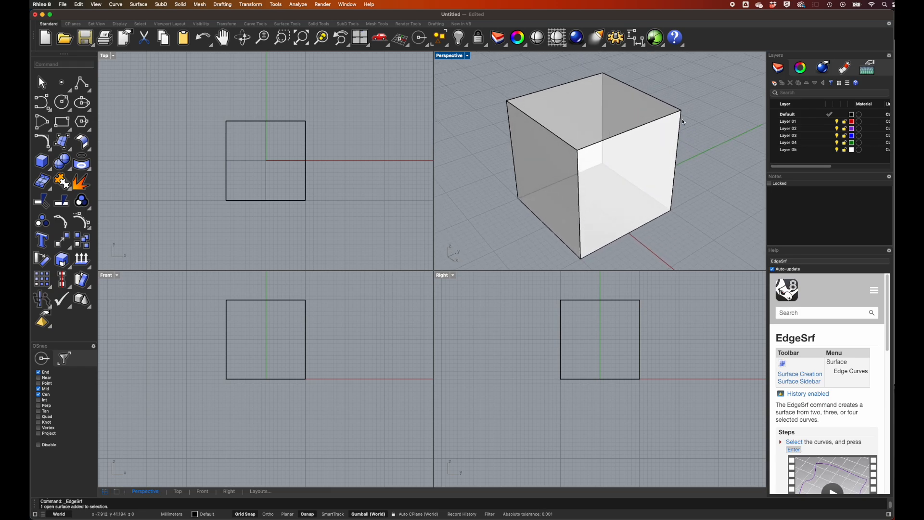
click(633, 114)
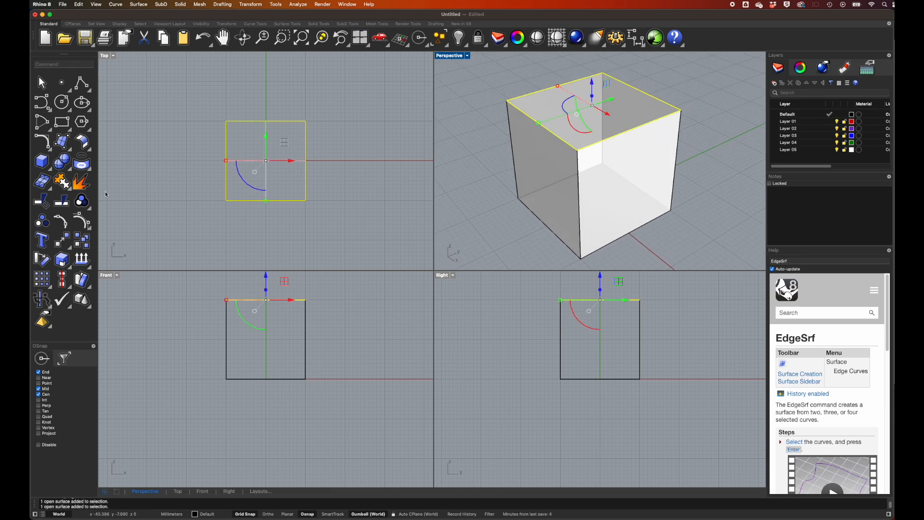
Join the upper surface with the walls and base into one closed polysurface and inspect the cube.
click(63, 182)
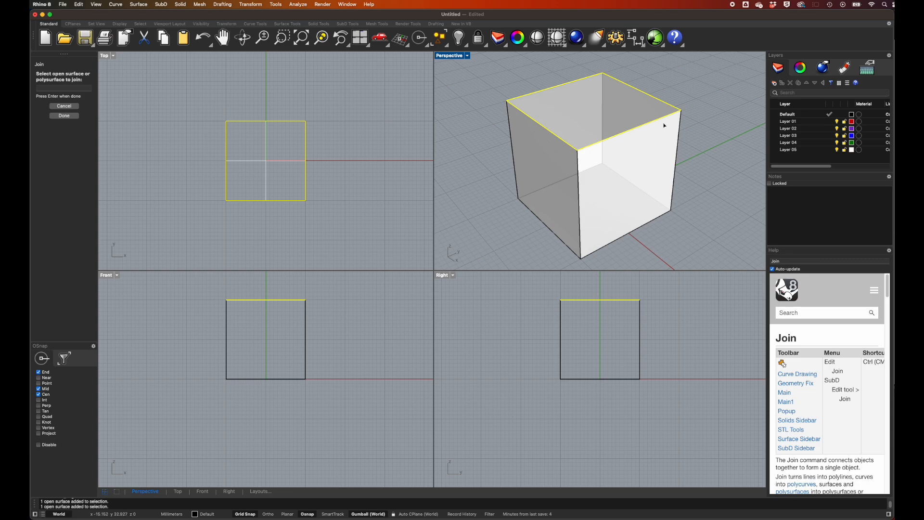
click(667, 152)
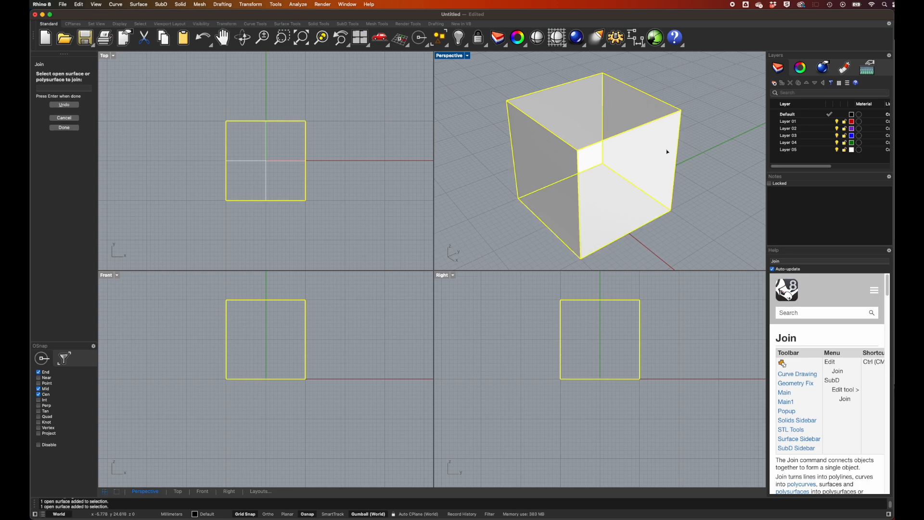
key(Return)
click(716, 149)
right_drag(716, 151, 661, 146)
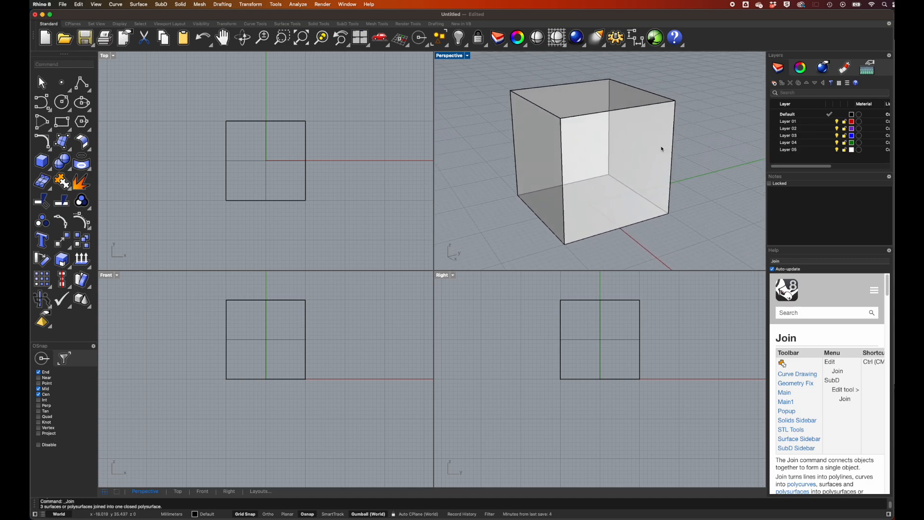
right_drag(650, 106, 640, 122)
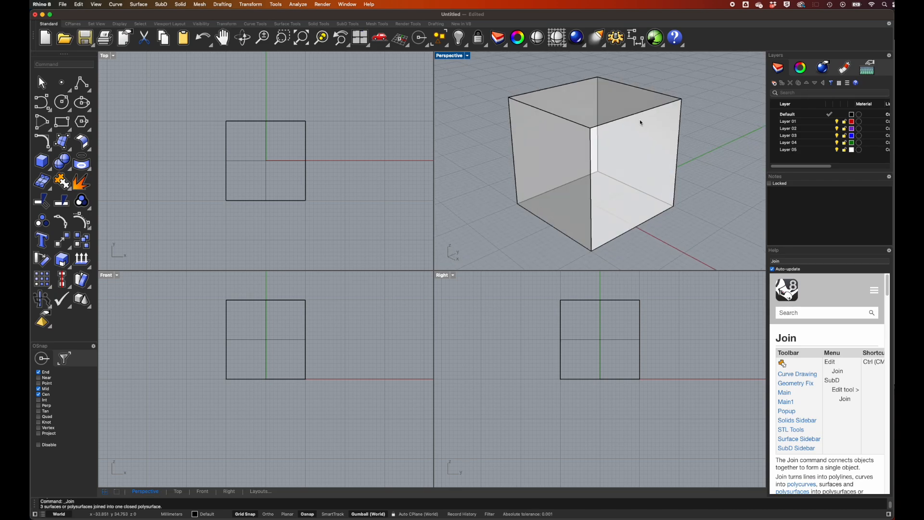
right_drag(701, 130, 736, 138)
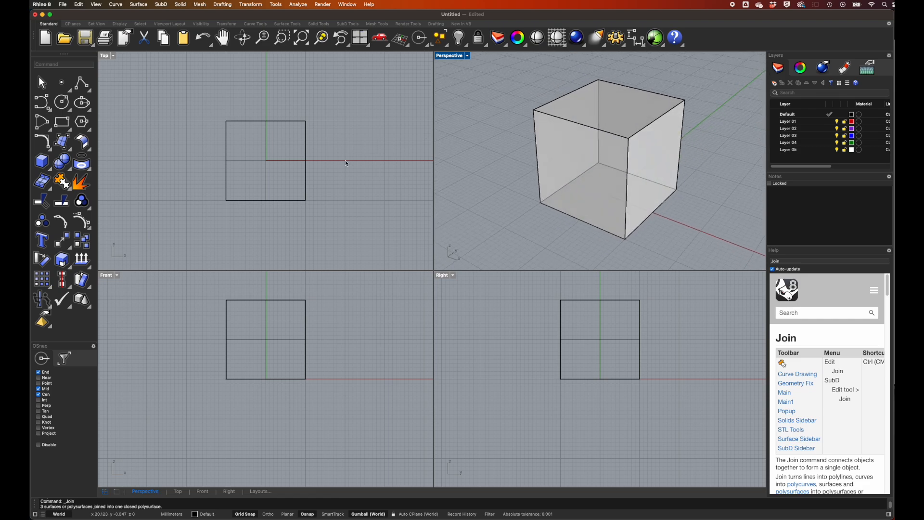
Draw a half-circle arc about 2 mm in radius, centred at (20, 0) in the Top view, using Center, Start, Angle.
click(116, 4)
mouse_move(126, 90)
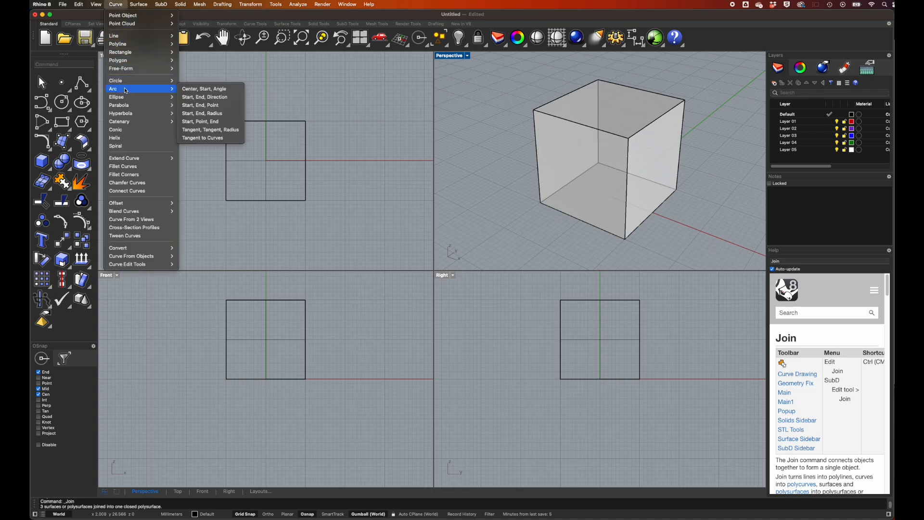
click(204, 89)
click(345, 152)
click(345, 175)
click(345, 174)
Revolve the arc a full circle as a surface around the axis through its two endpoints to form a sphere.
click(138, 4)
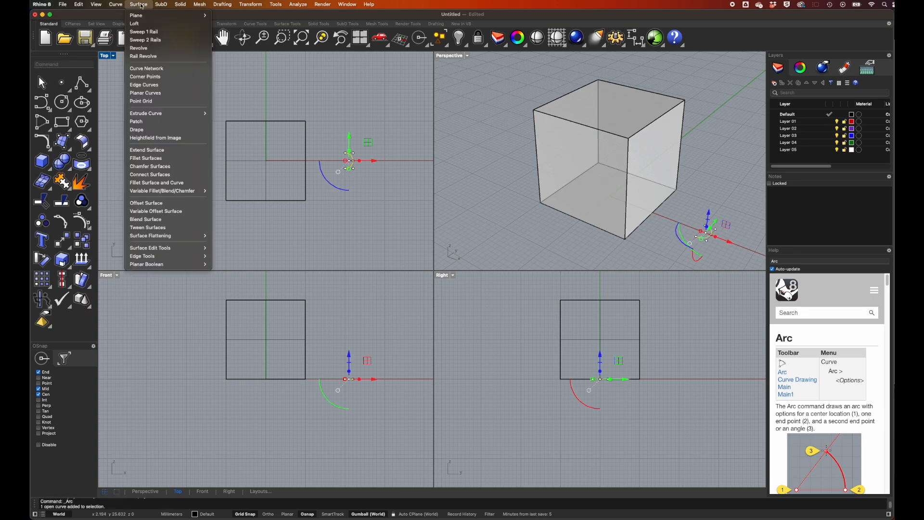
click(150, 48)
click(345, 145)
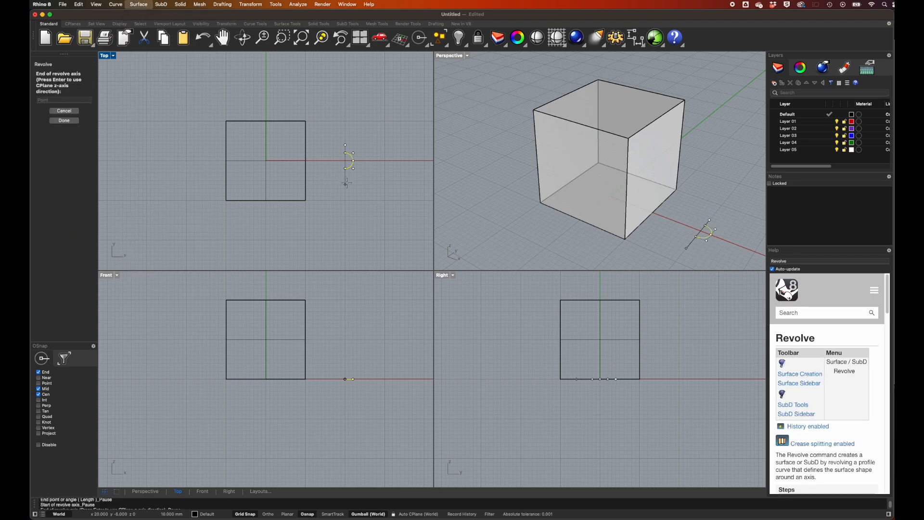
click(346, 183)
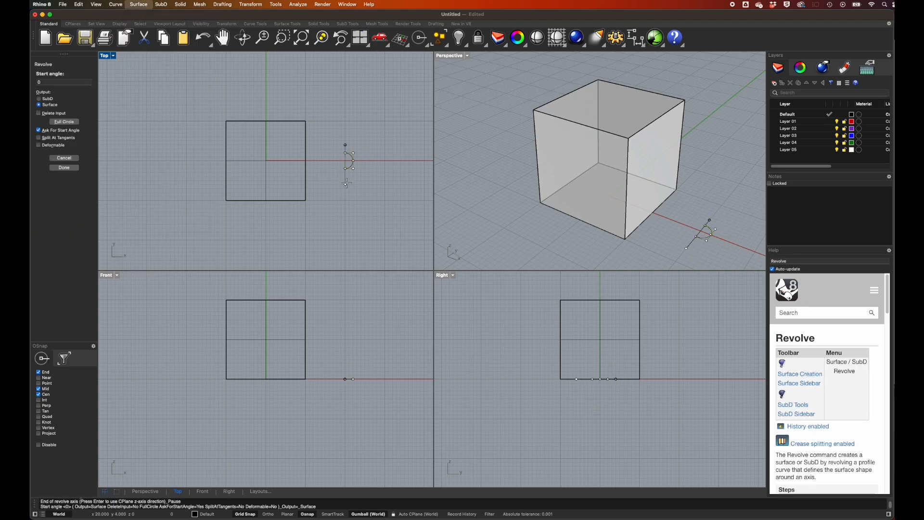
key(Return)
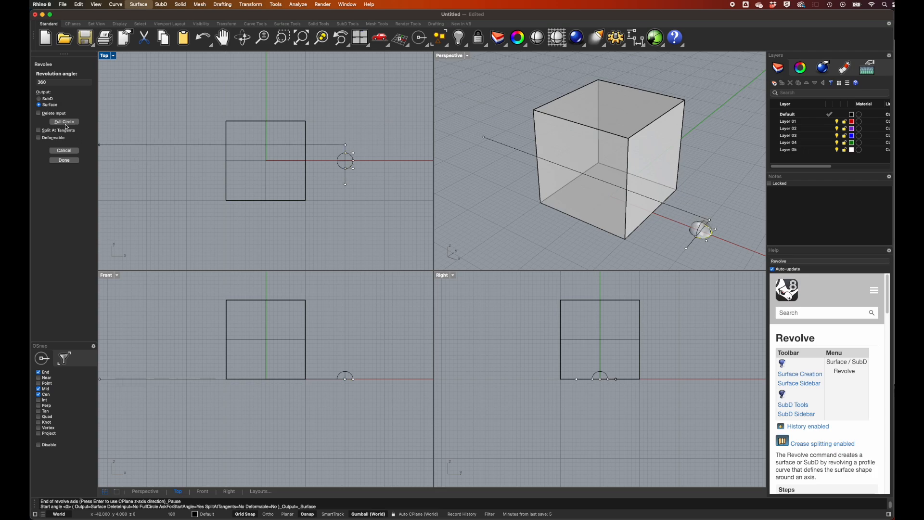
click(68, 124)
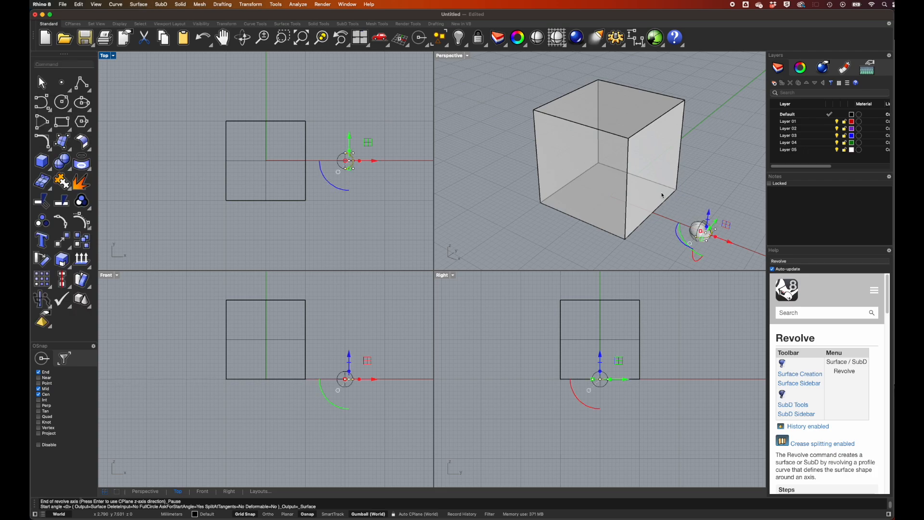
click(686, 206)
scroll(686, 206, right, 3)
scroll(366, 82, right, 3)
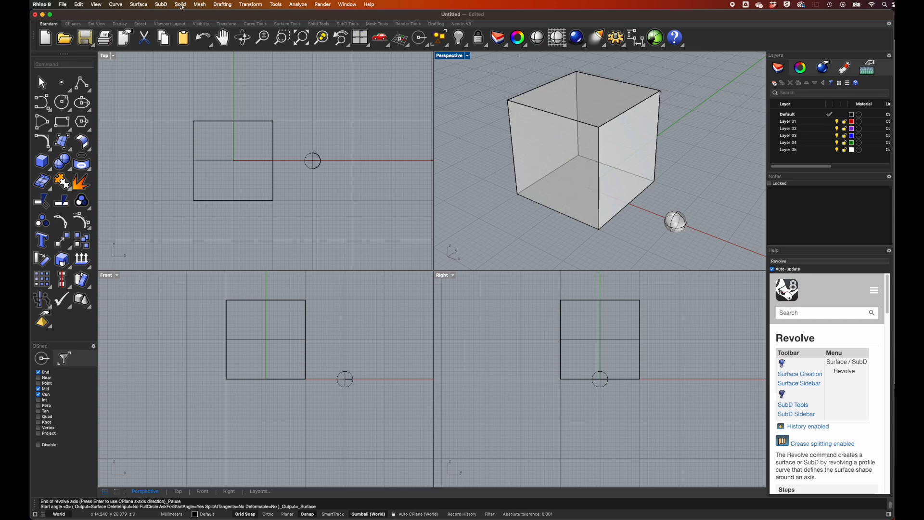
Create a solid sphere of 4 mm diameter centred at (30, 0) in the Top view.
click(181, 6)
mouse_move(190, 28)
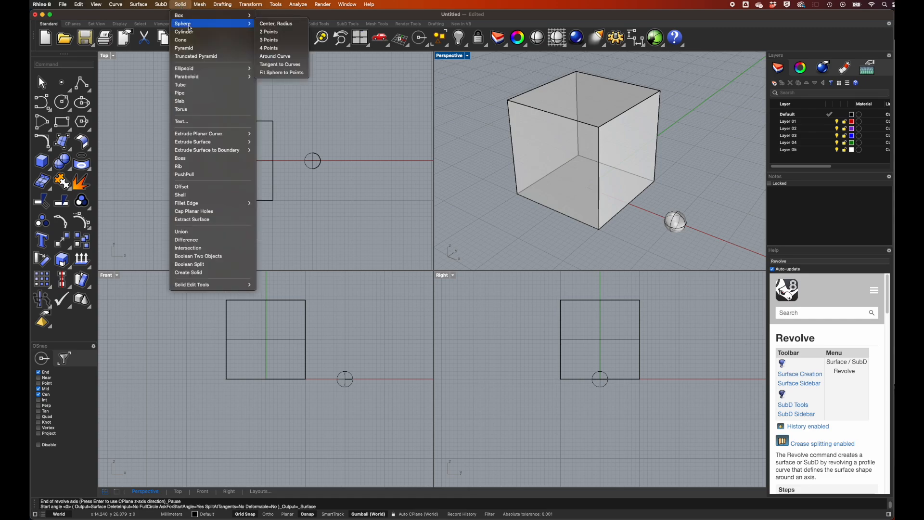
click(273, 24)
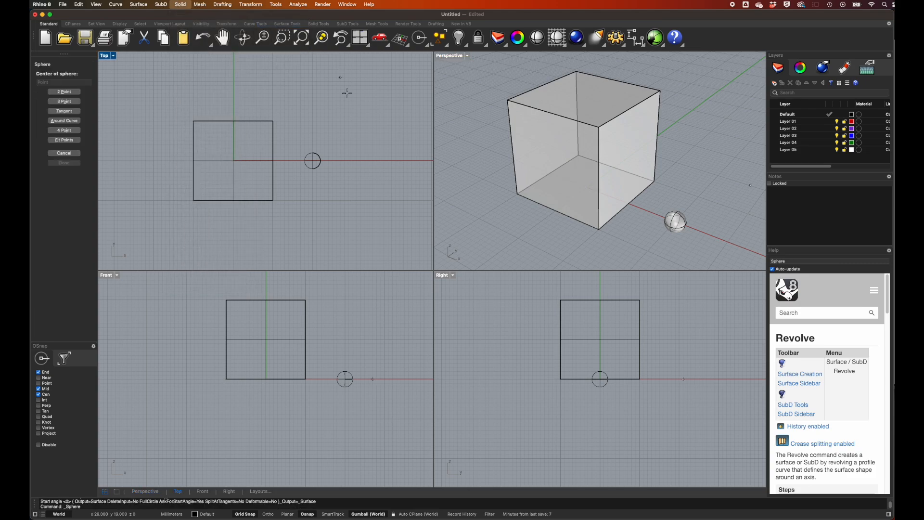
click(353, 159)
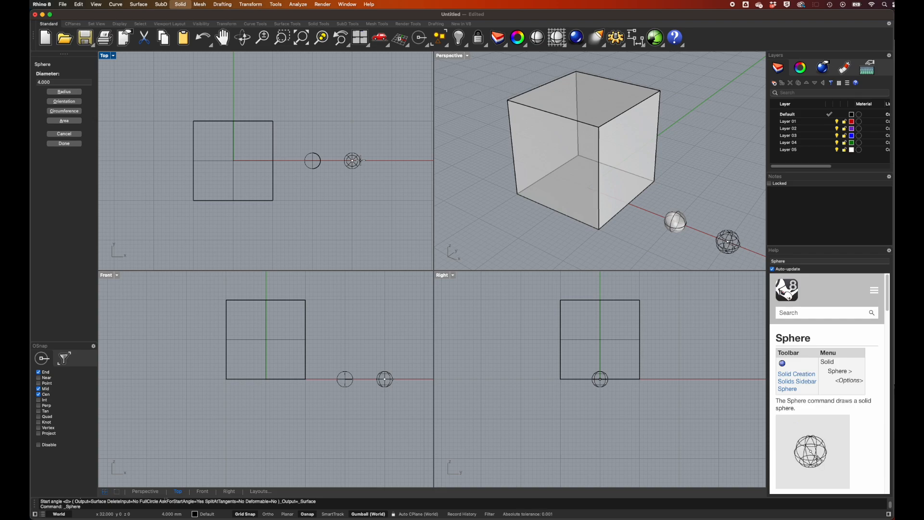
click(361, 162)
click(360, 169)
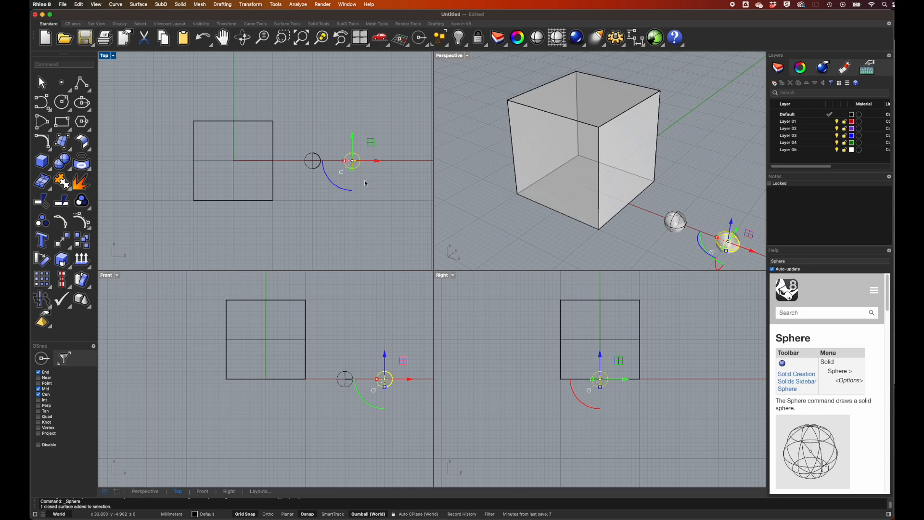
Create a solid corner-to-corner box from (30, 10) to (50, -10) in the Top view with a height of 20 mm.
click(182, 6)
mouse_move(217, 15)
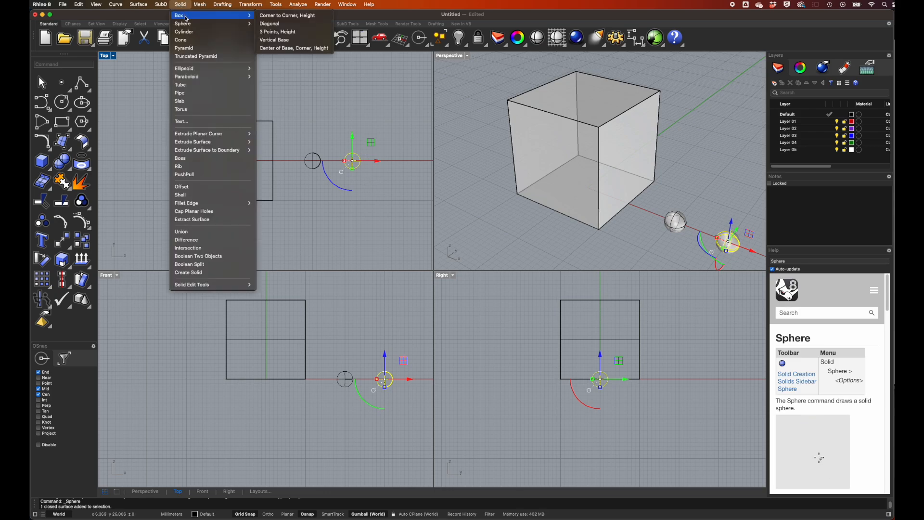
click(284, 15)
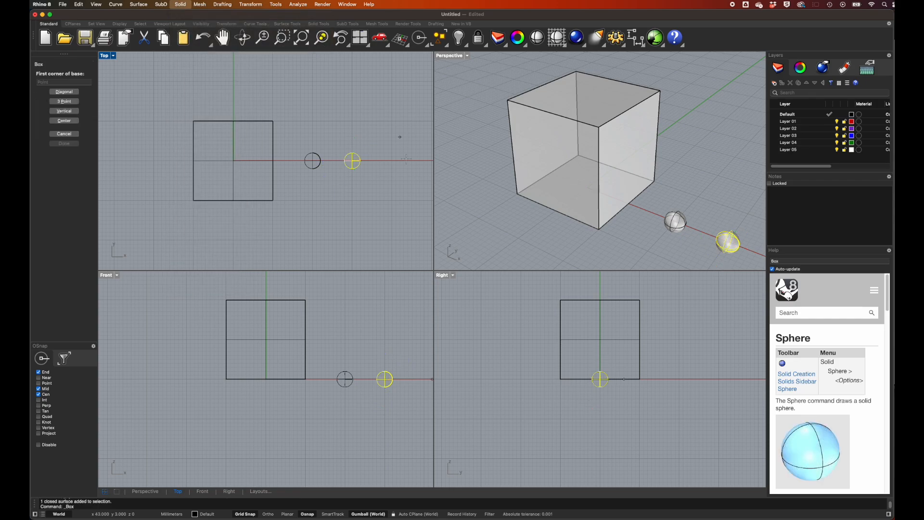
click(353, 122)
click(431, 200)
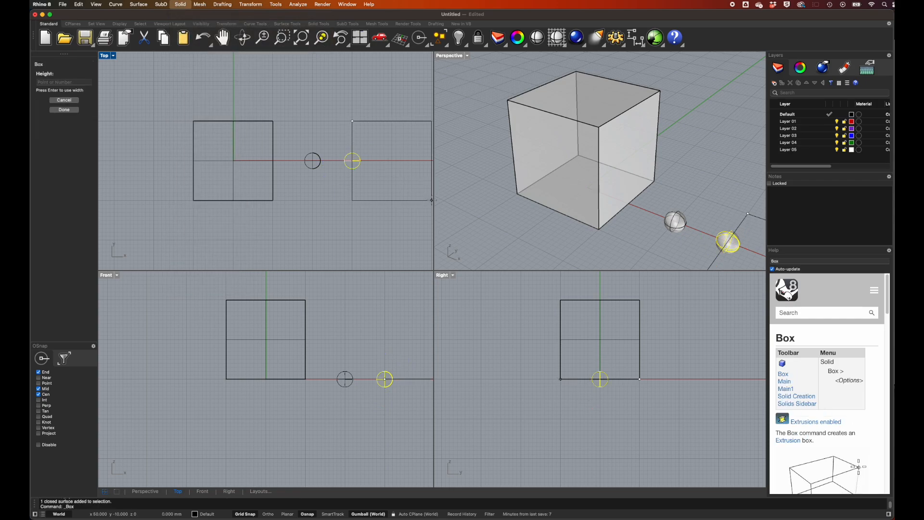
click(431, 301)
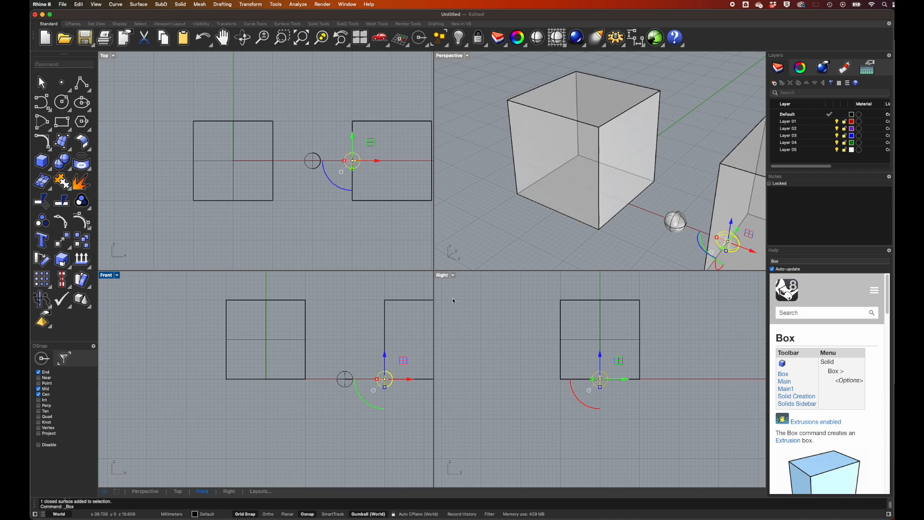
scroll(480, 236, down, 1)
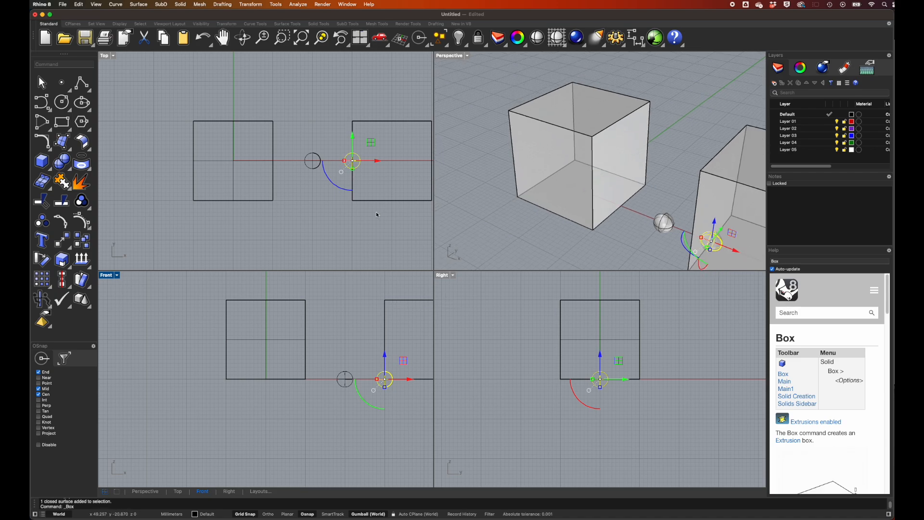
Delete the second box and the revolved sphere, and move the remaining 4 mm sphere to the origin at the cube's base centre.
click(390, 121)
key(super+z)
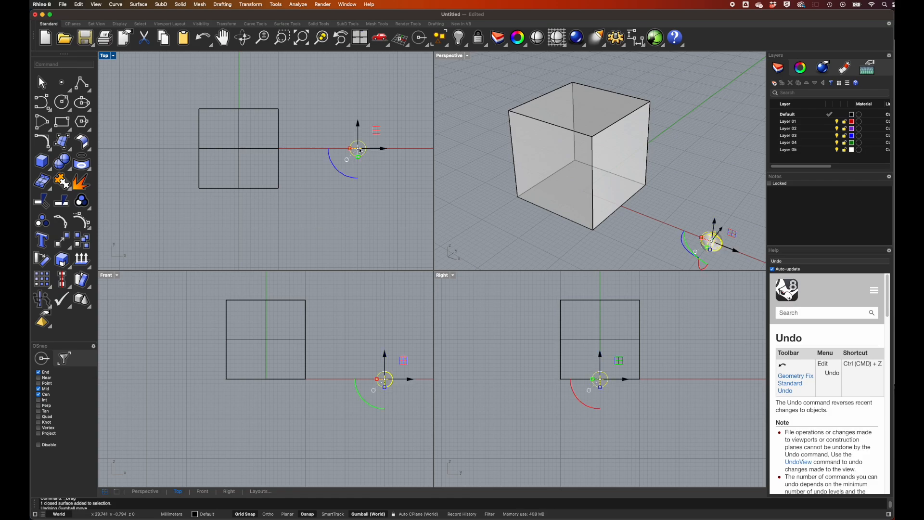
drag(375, 151, 260, 150)
key(Escape)
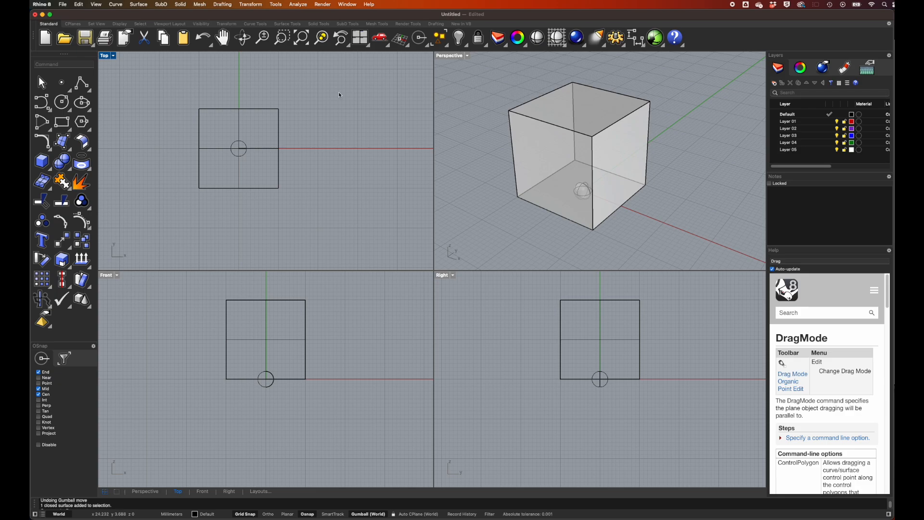
Copy the base-centre sphere in the Top view to (-6, 6) and (-6, -6) on the cube's base.
click(252, 5)
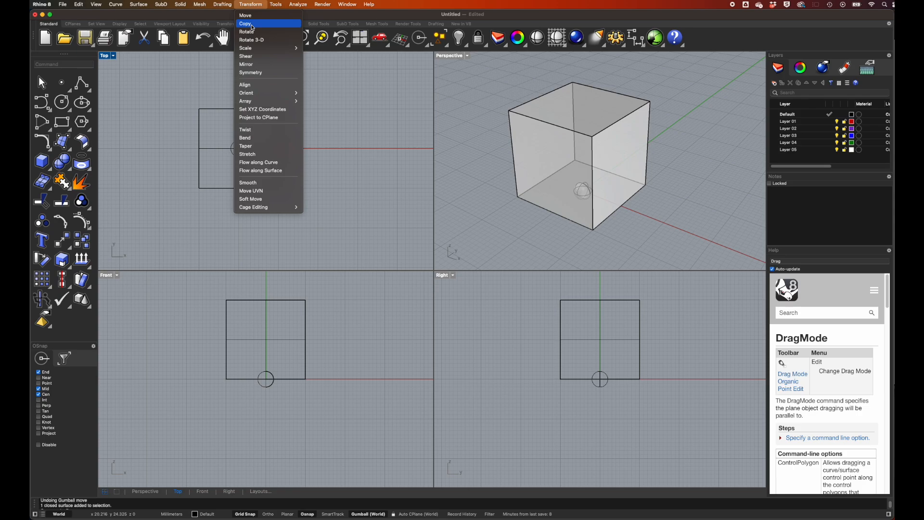
click(252, 24)
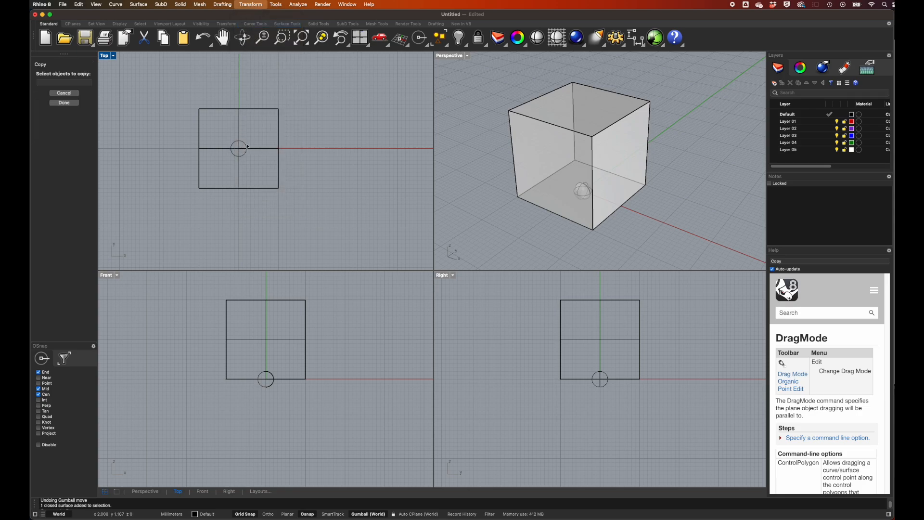
key(Return)
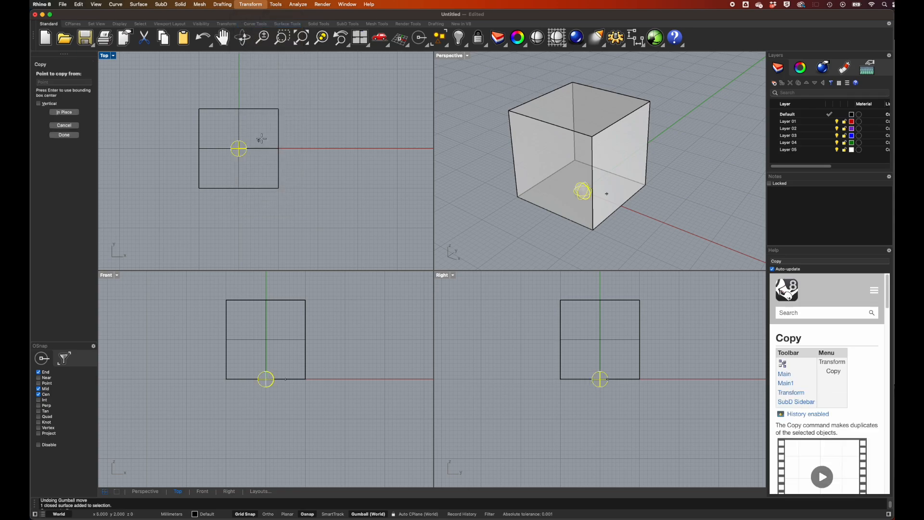
click(397, 148)
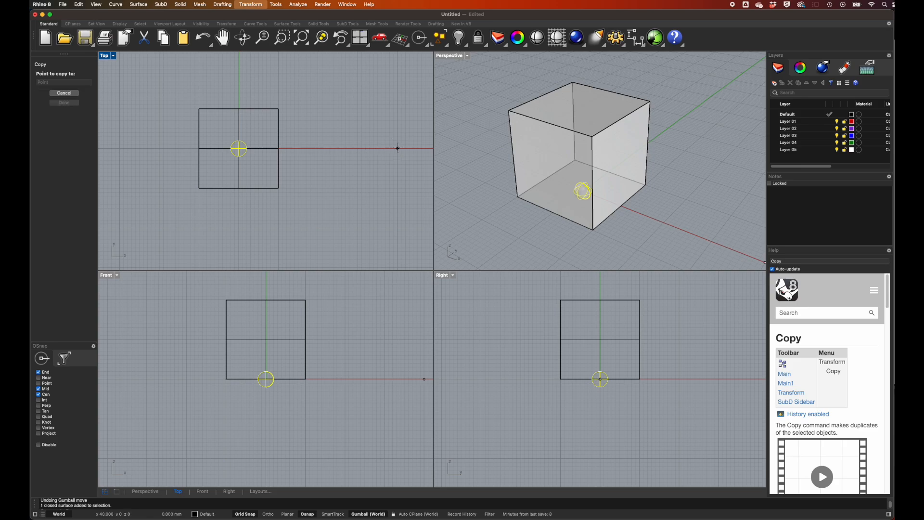
click(373, 125)
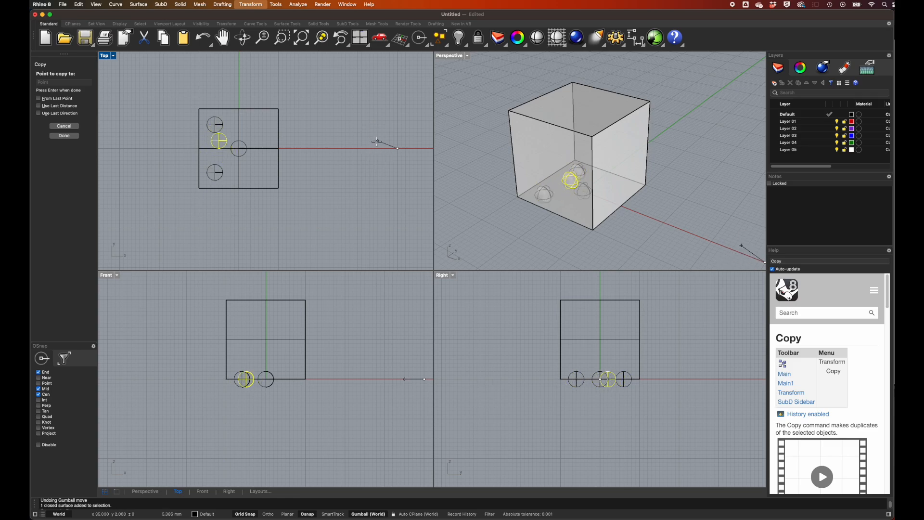
key(Escape)
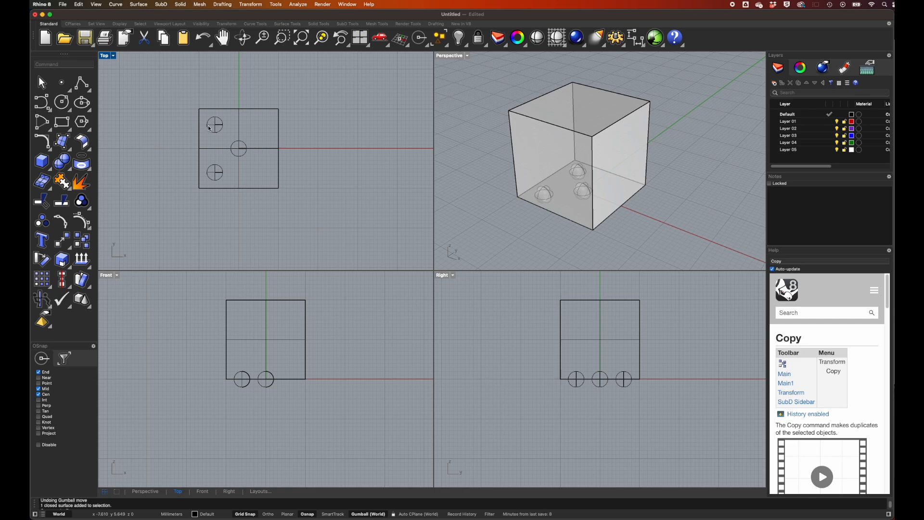
Mirror the two off-centre base spheres across the Y axis in the Top view, keeping the originals.
click(255, 4)
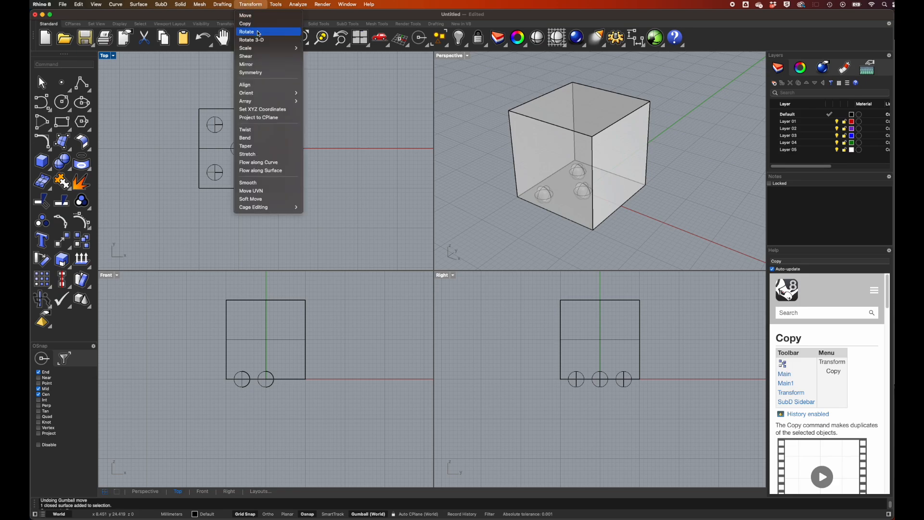
click(257, 64)
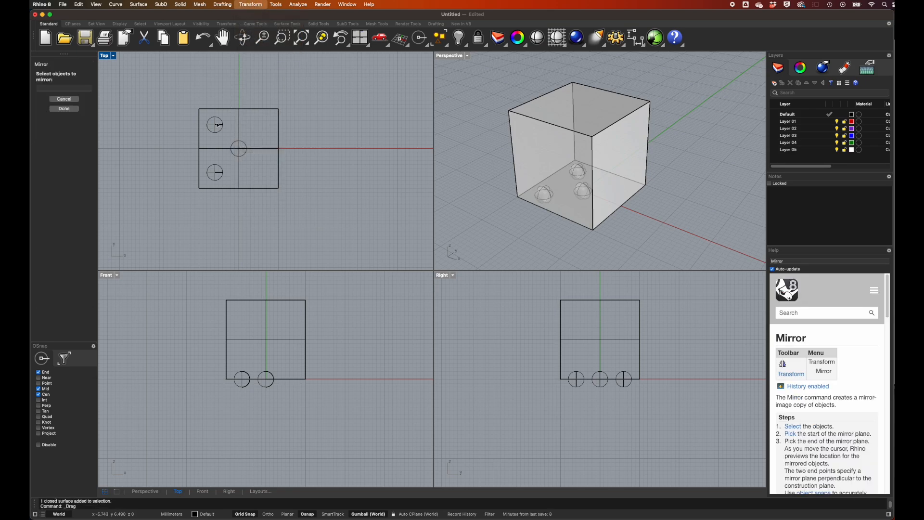
click(215, 124)
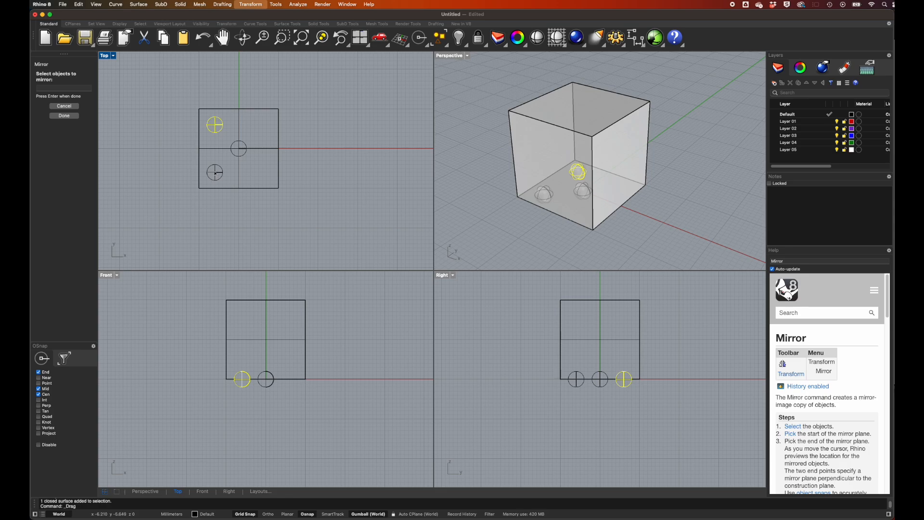
click(215, 172)
key(Return)
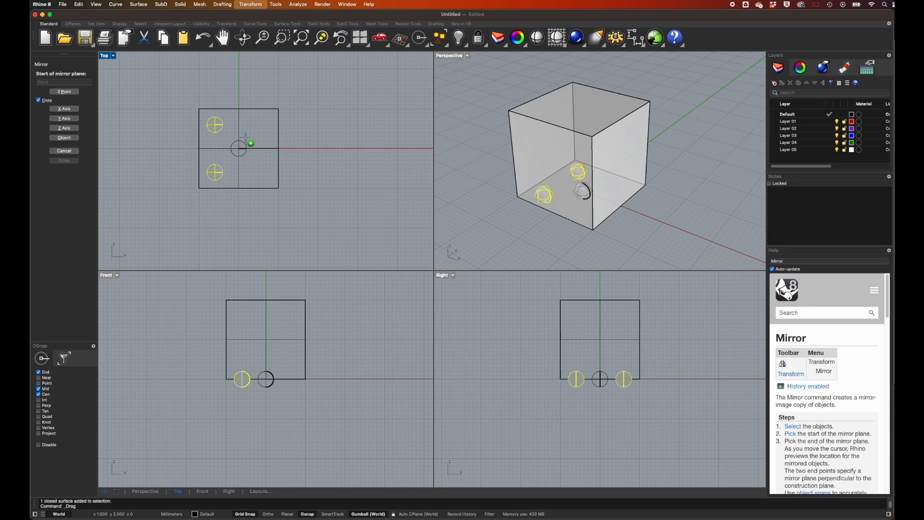
click(239, 93)
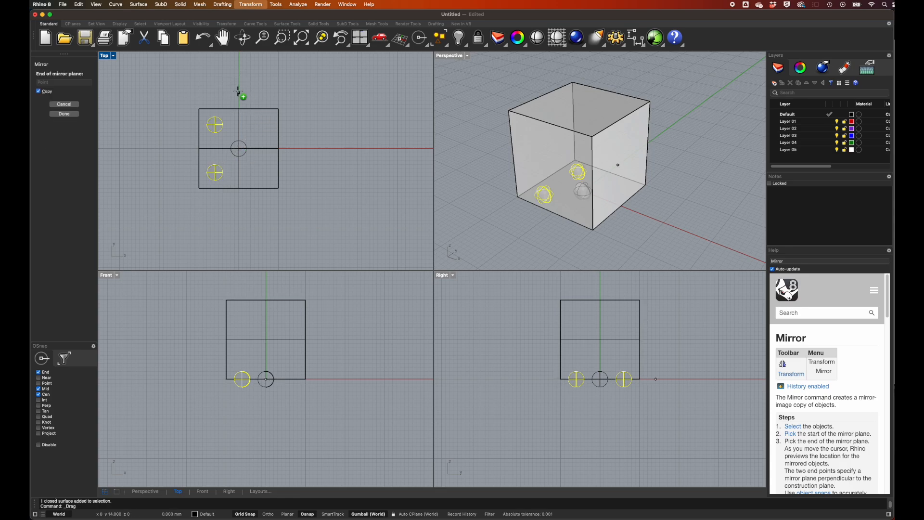
click(238, 202)
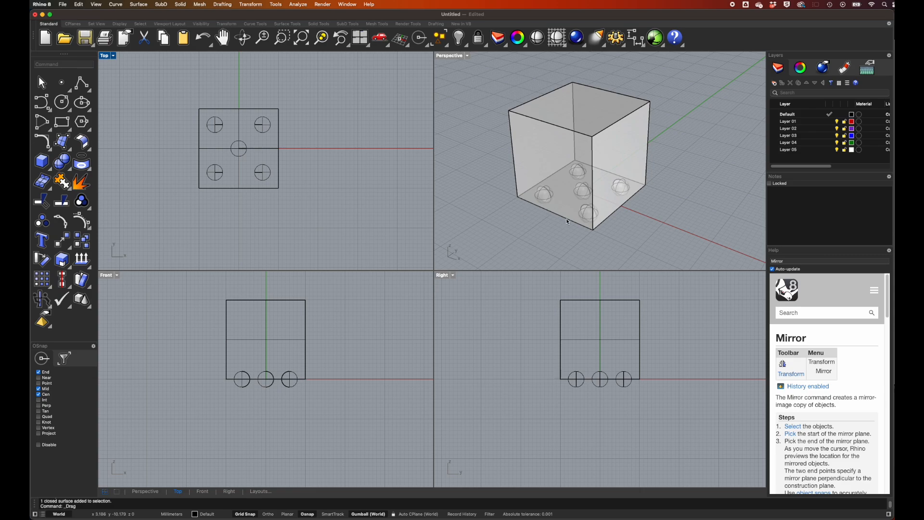
Copy two diagonally opposite base spheres 20 mm straight up onto the cube's top face in the Front view.
click(577, 170)
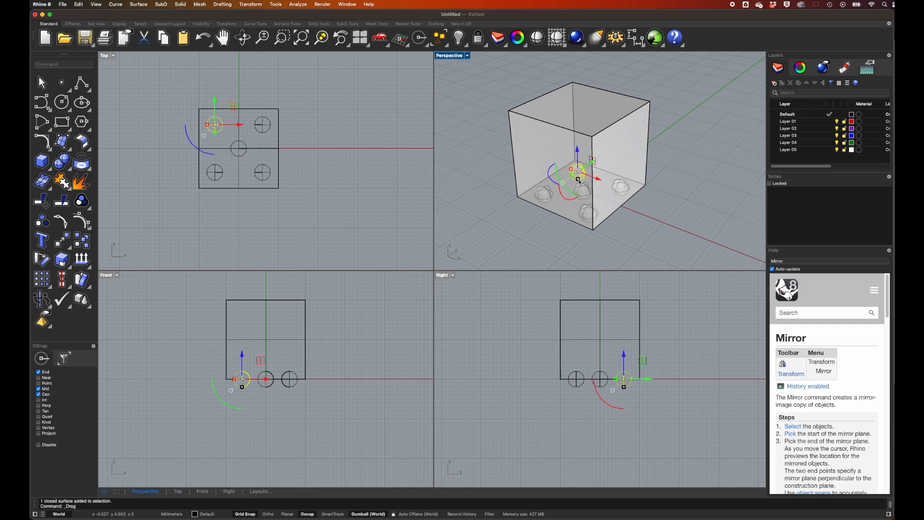
shift+click(586, 212)
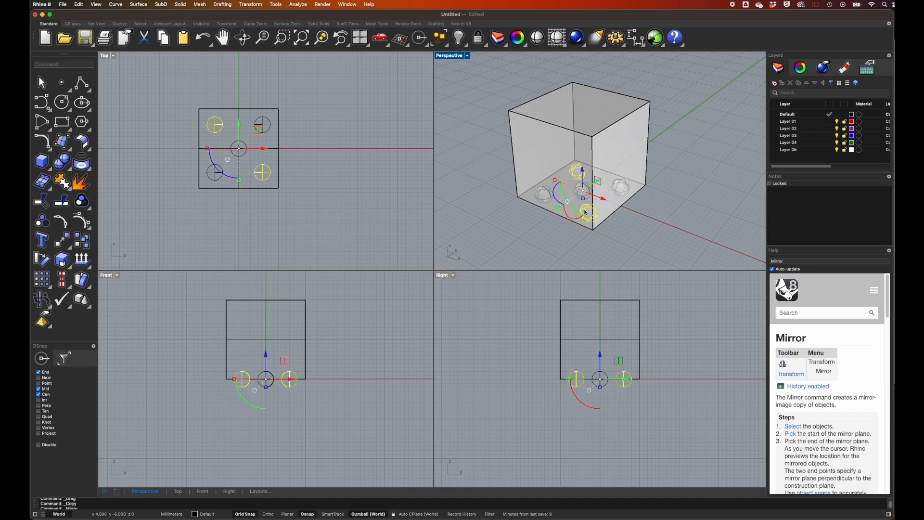
click(254, 7)
click(259, 27)
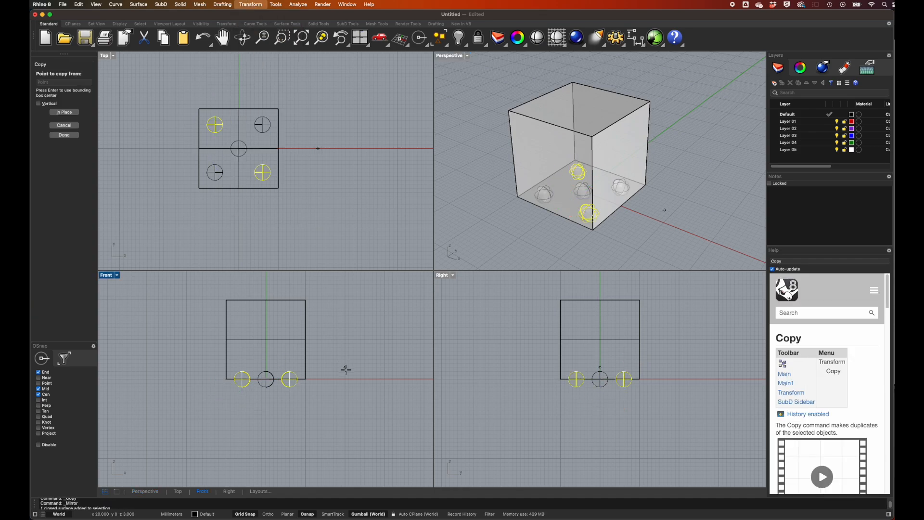
click(344, 378)
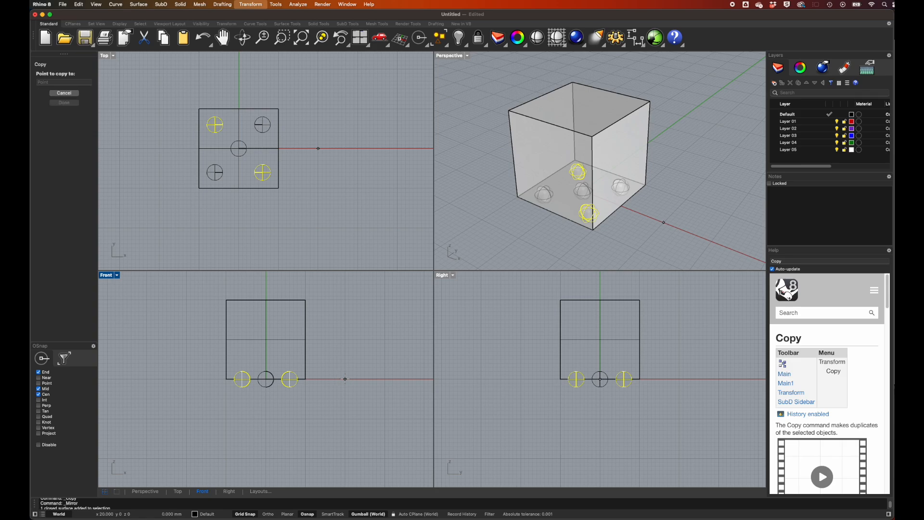
click(345, 298)
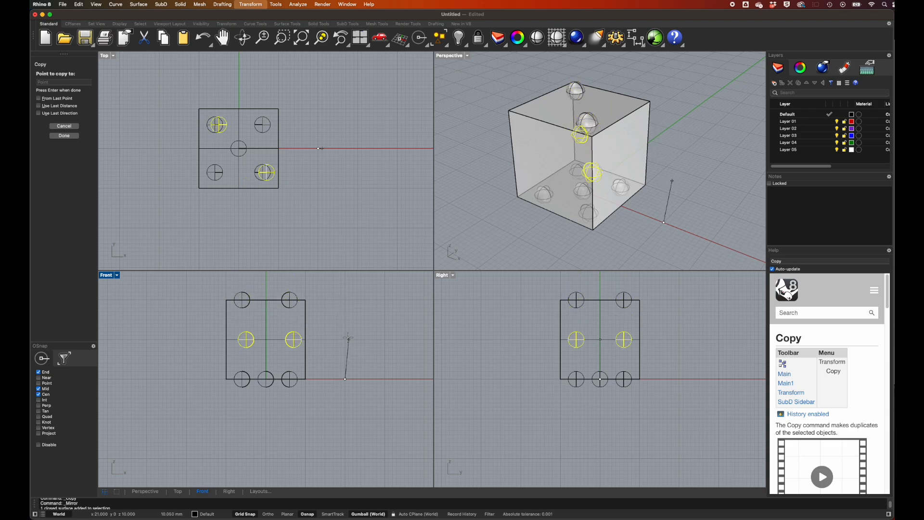
key(Return)
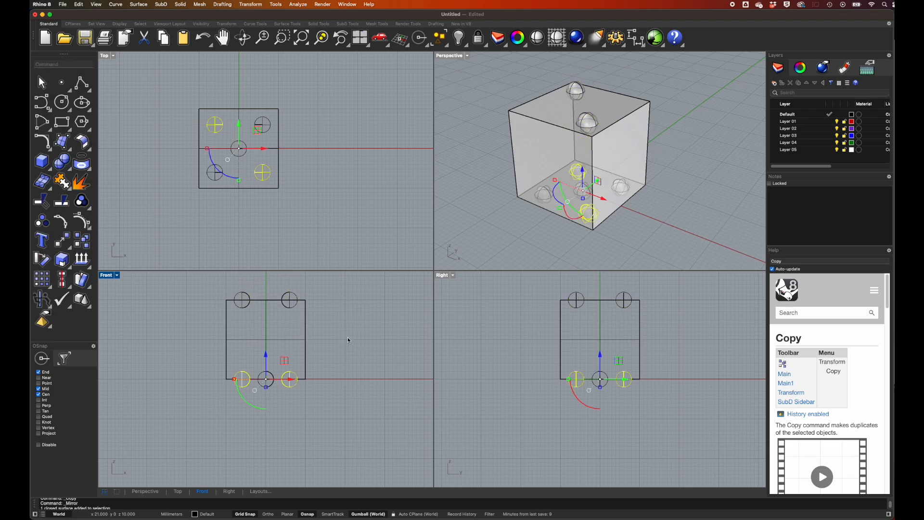
Rotate a copy of the three diagonal base spheres 90 degrees about the cube's lower-left corner in the Front view onto its left face.
scroll(580, 189, up, 3)
scroll(580, 189, up, 2)
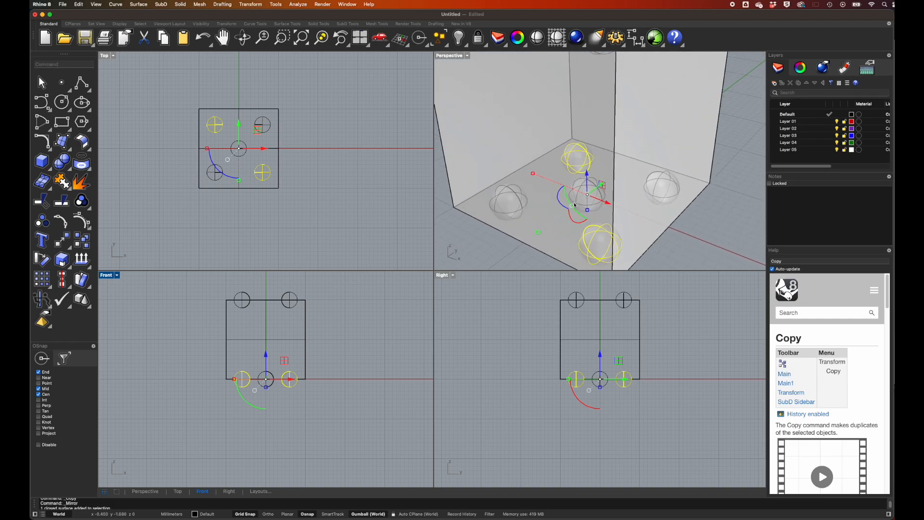
shift+click(594, 207)
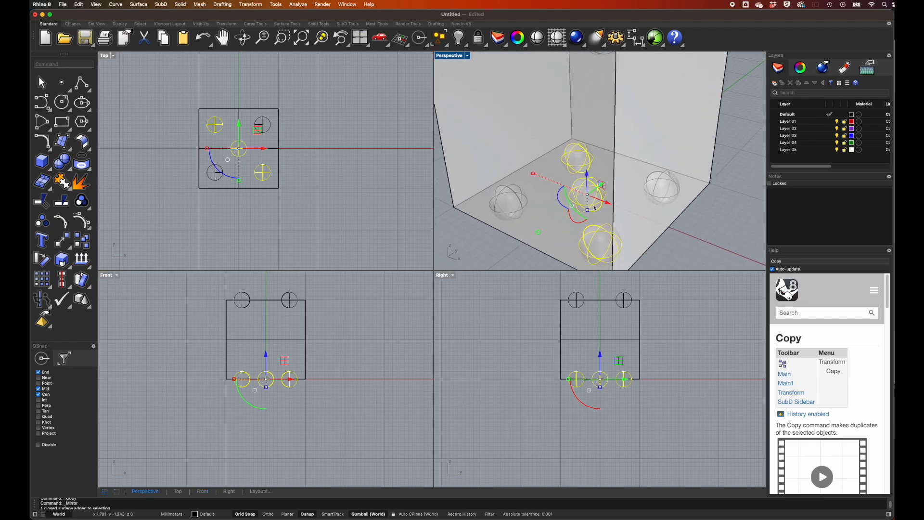
click(43, 262)
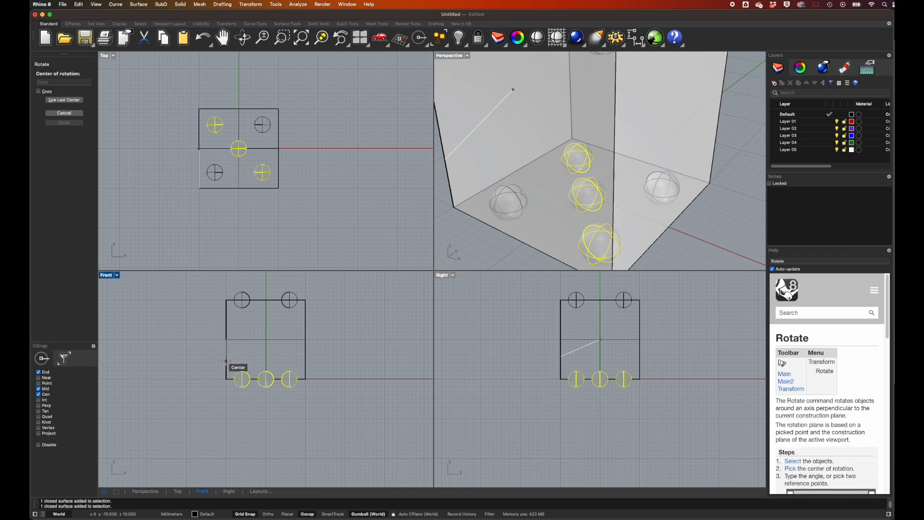
click(227, 379)
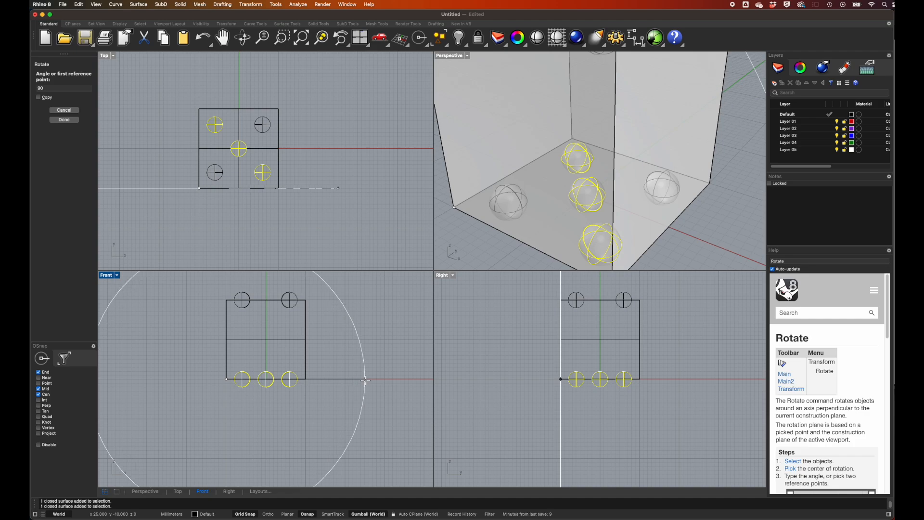
click(366, 379)
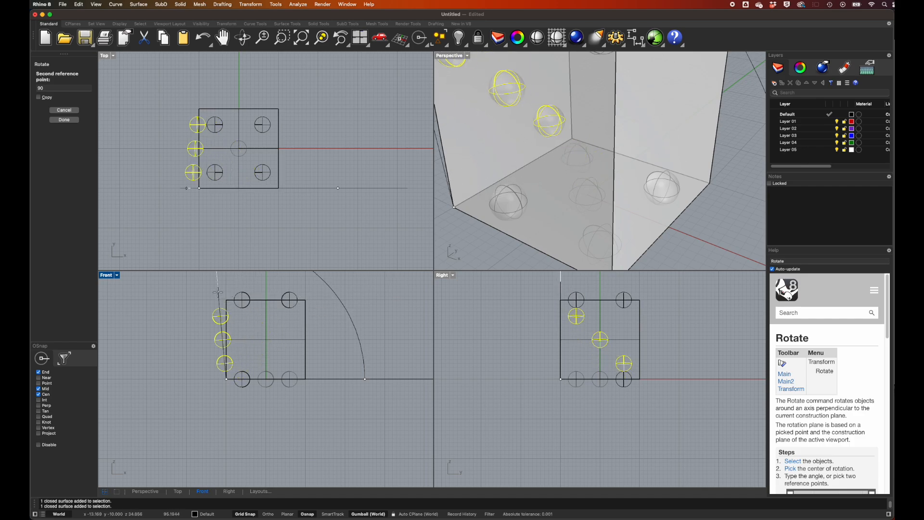
click(39, 97)
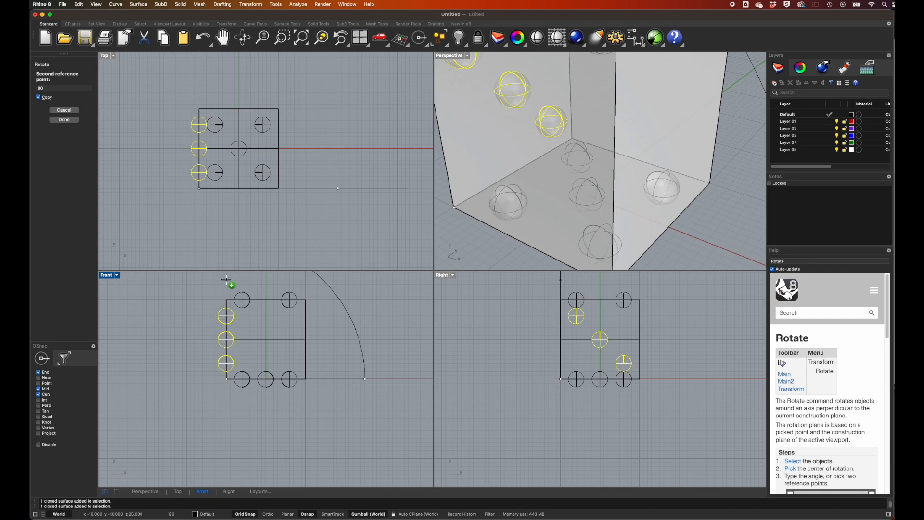
click(226, 279)
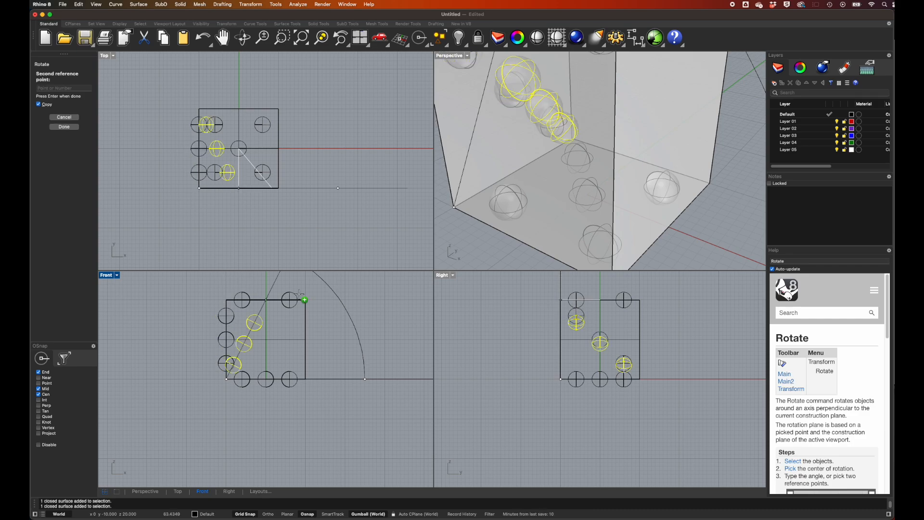
key(Return)
Rotate a copy of the four outer base spheres 90 degrees about the cube's lower-right corner in the Front view onto its right face.
scroll(566, 204, down, 4)
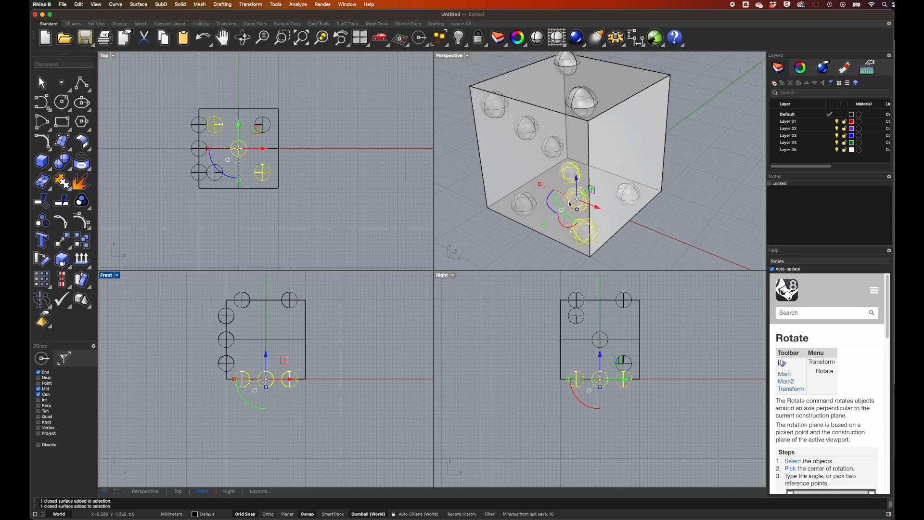
ctrl+click(570, 204)
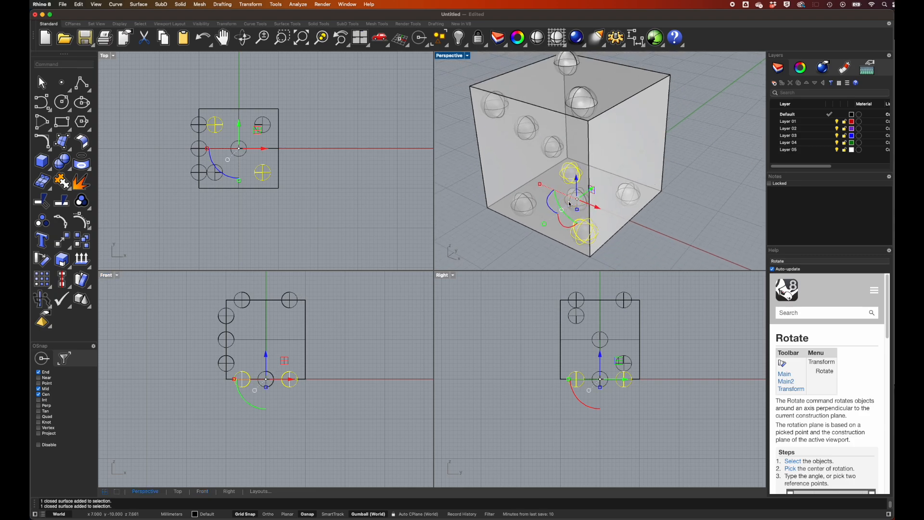
shift+click(521, 198)
shift+click(628, 186)
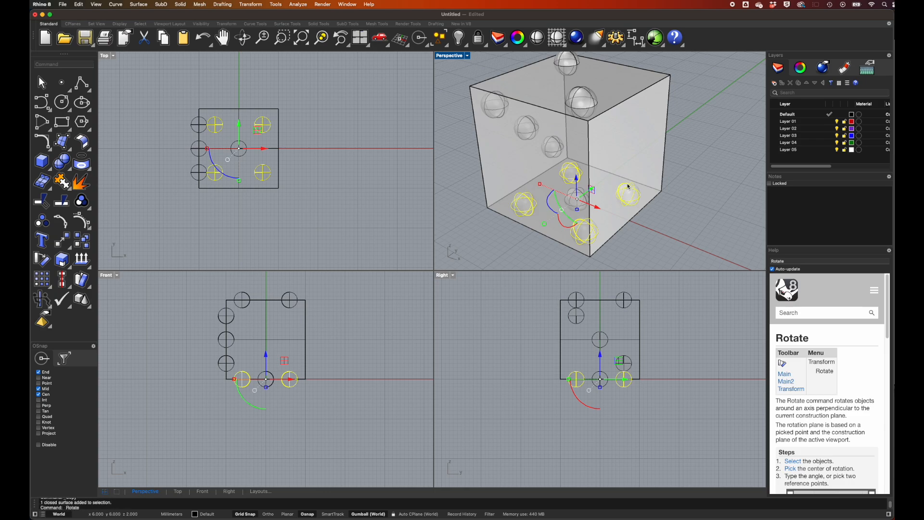
click(40, 260)
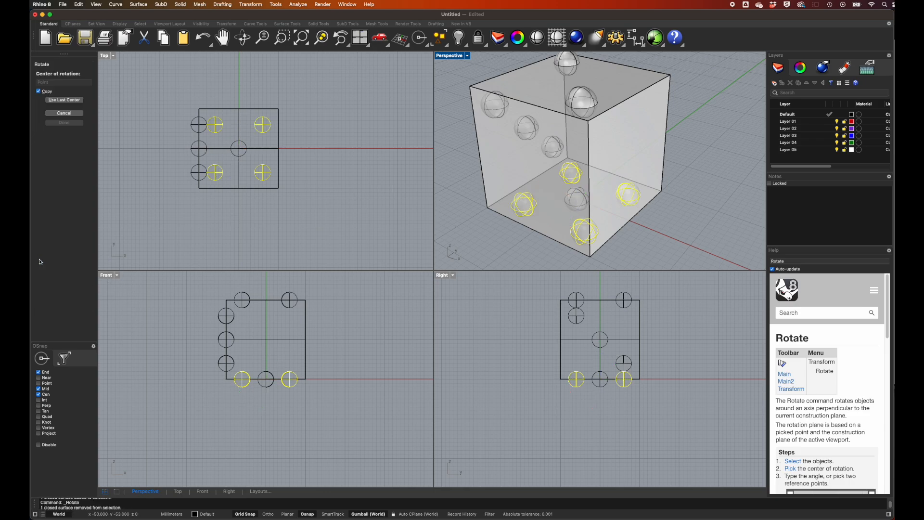
click(305, 379)
click(214, 379)
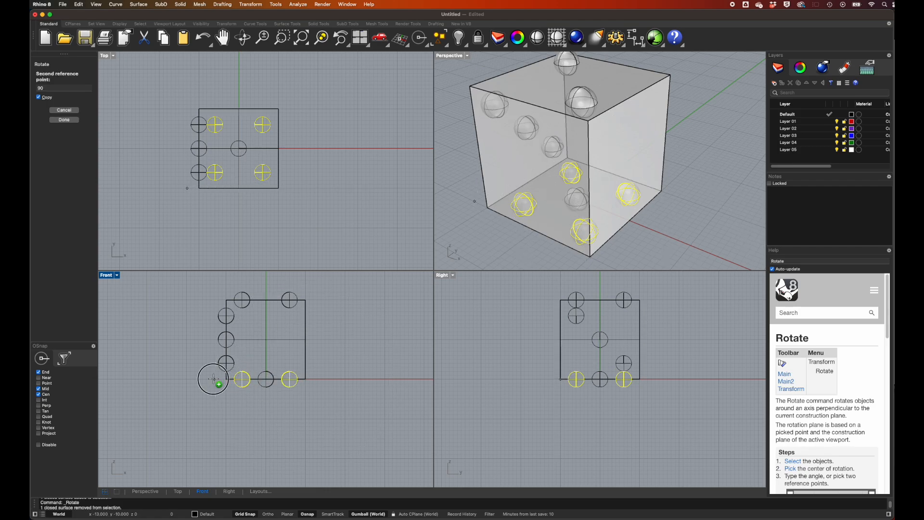
click(305, 285)
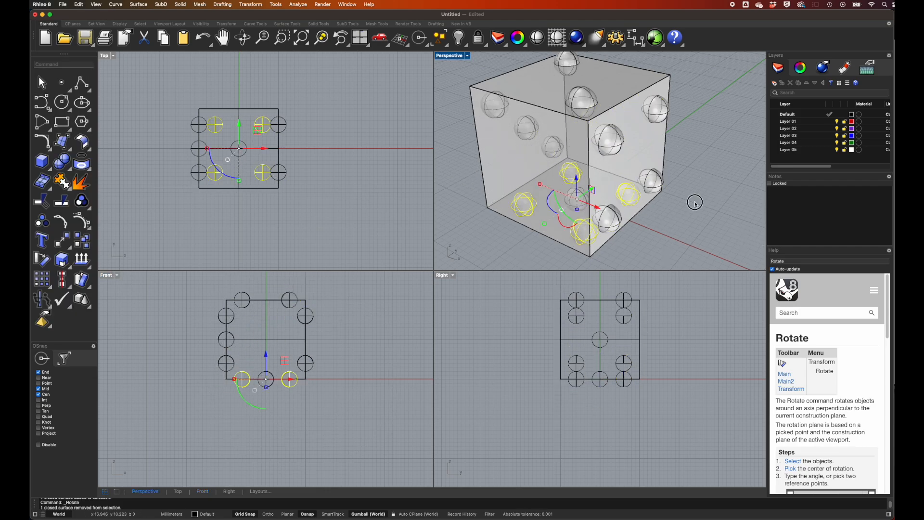
Rotate a copy of the right face's four spheres 90 degrees about corner (10, -10) in the Top view onto the cube's front face.
click(695, 204)
right_drag(695, 201, 686, 198)
click(623, 140)
shift+click(657, 110)
shift+click(653, 178)
shift+click(624, 219)
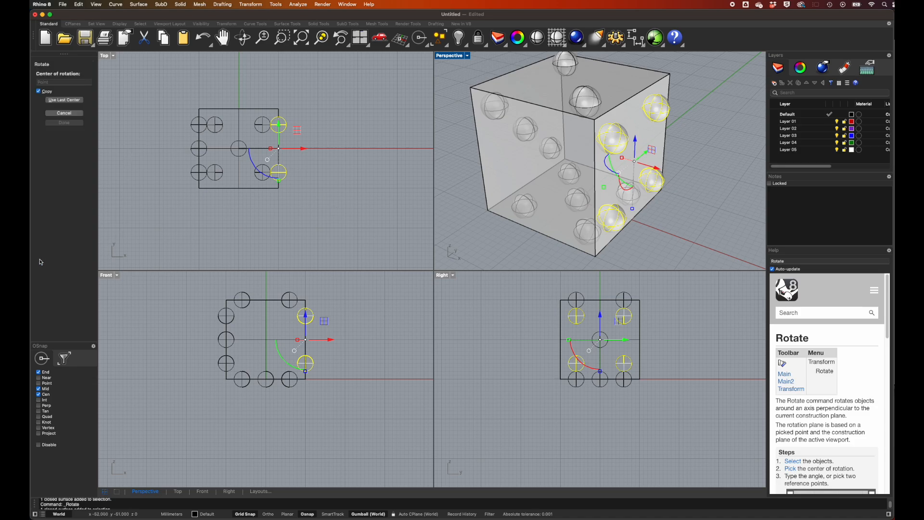
click(279, 188)
click(278, 75)
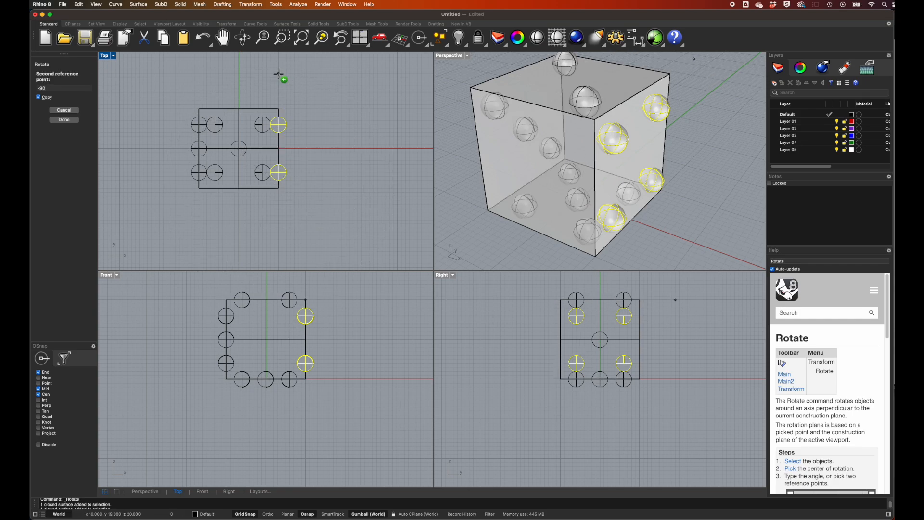
click(170, 190)
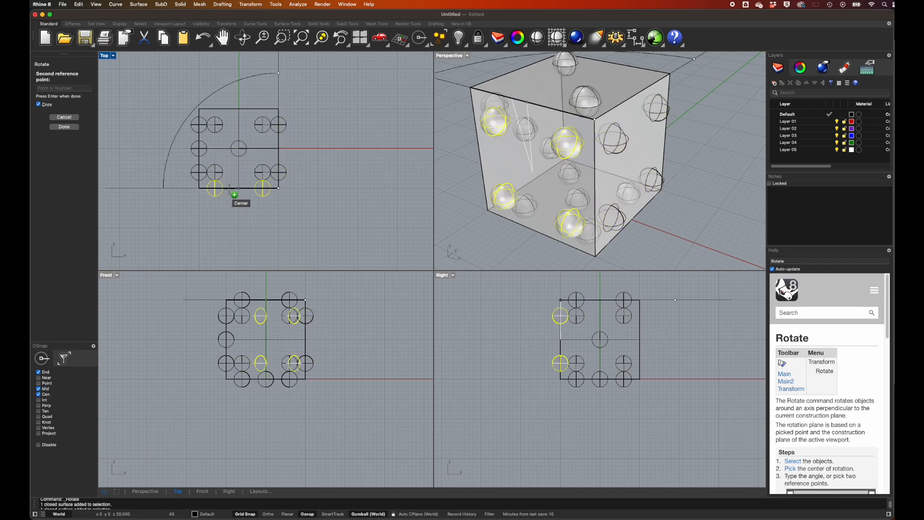
key(Return)
Copy the front face's two upper spheres straight down to the face's mid-height in the Right view, forming the six-pip pattern.
click(541, 305)
drag(543, 306, 572, 332)
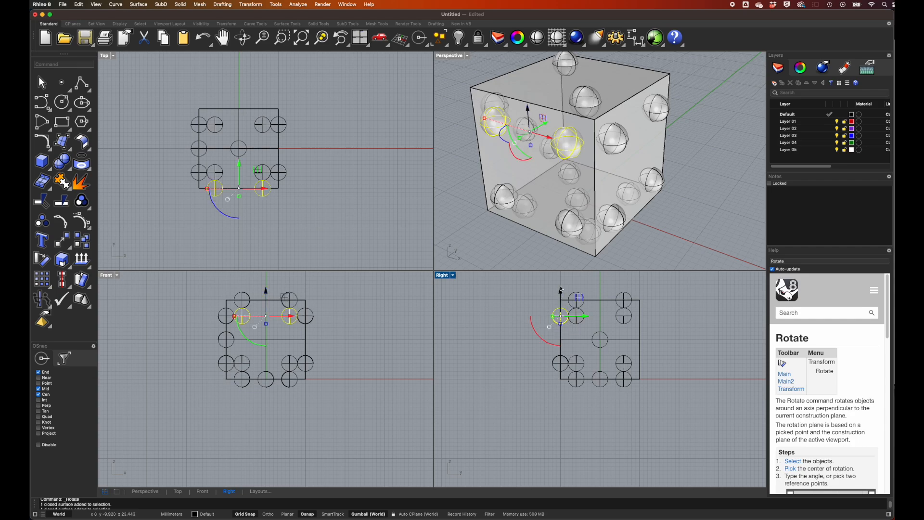
click(81, 243)
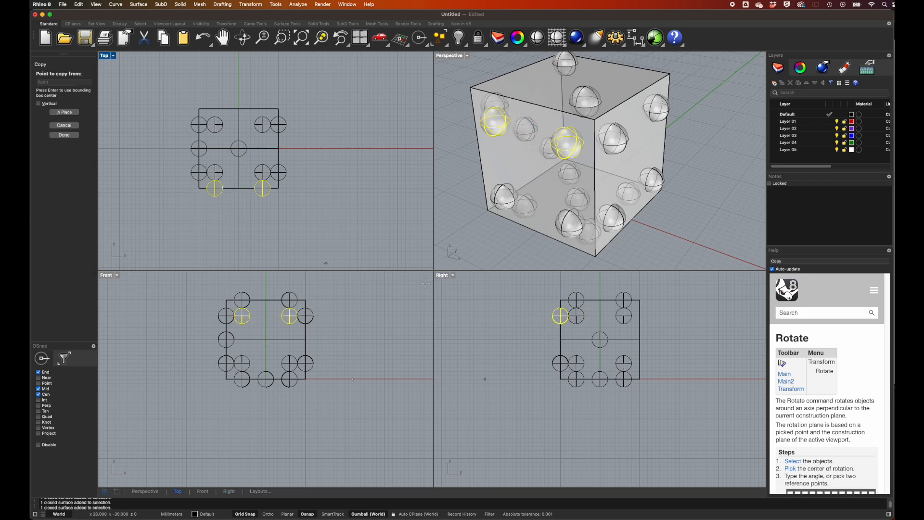
click(533, 309)
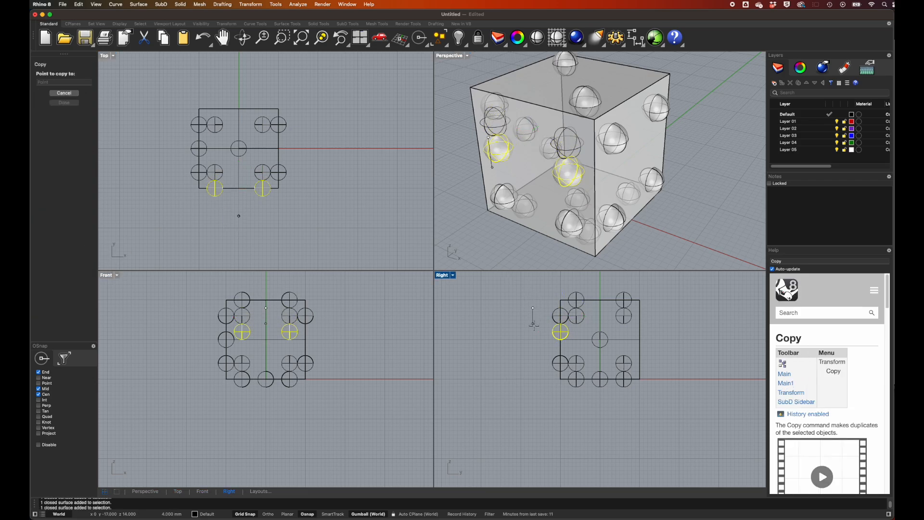
click(533, 331)
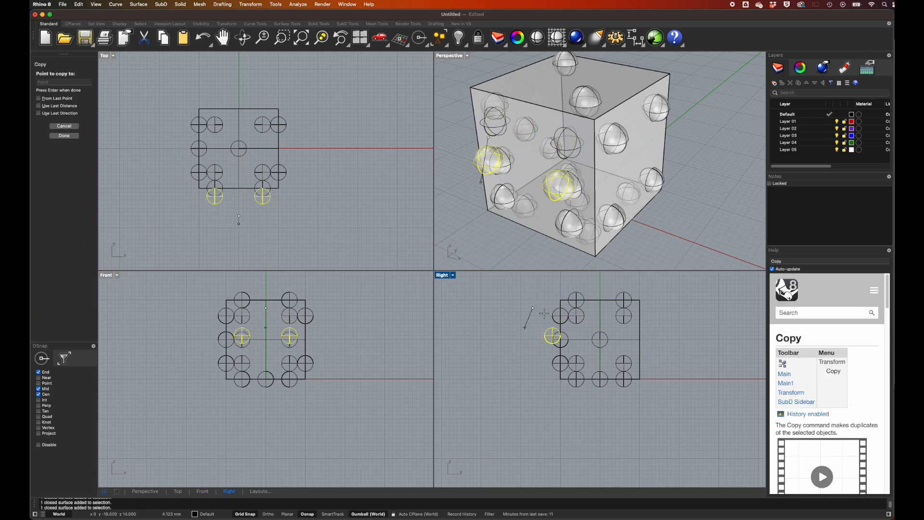
key(Return)
click(719, 193)
scroll(719, 193, right, 10)
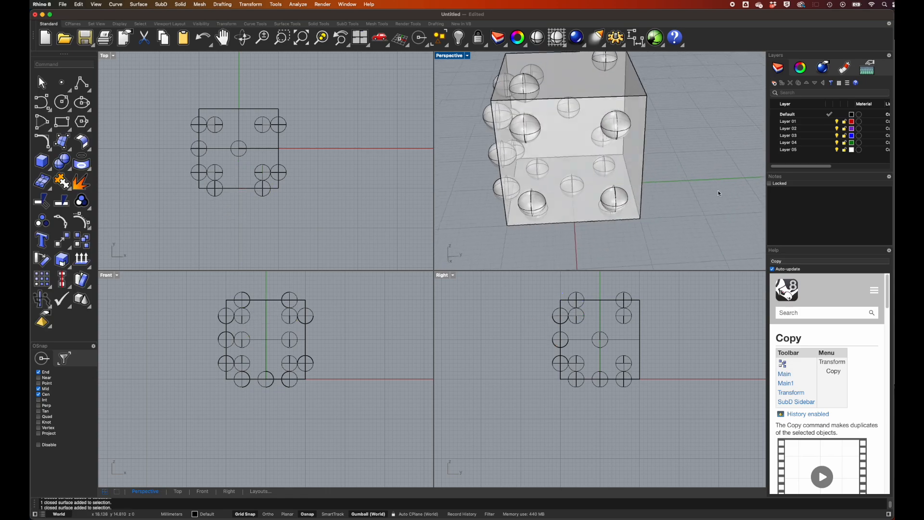
scroll(719, 193, left, 5)
scroll(719, 193, right, 10)
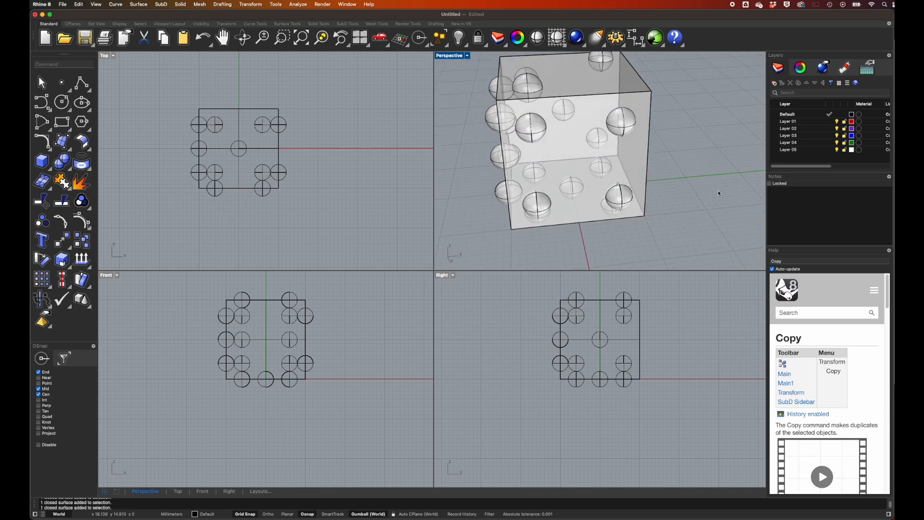
scroll(719, 193, right, 10)
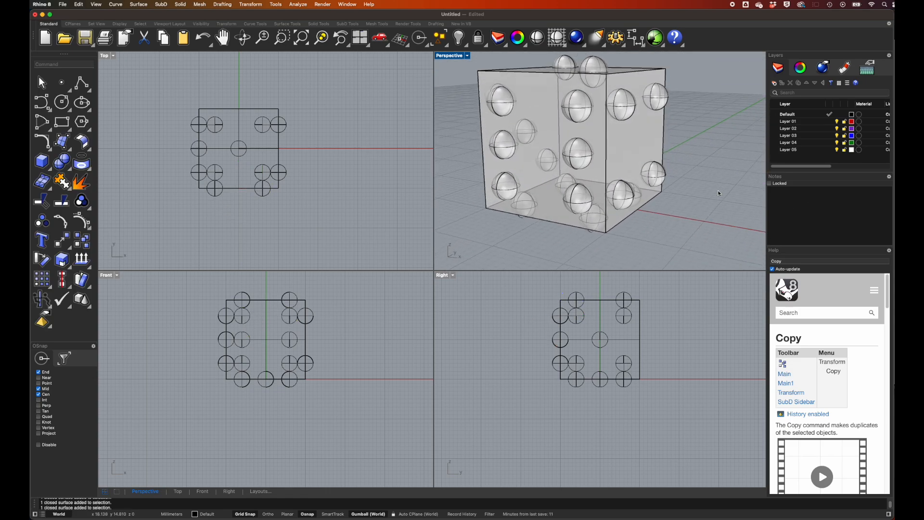
scroll(719, 193, right, 5)
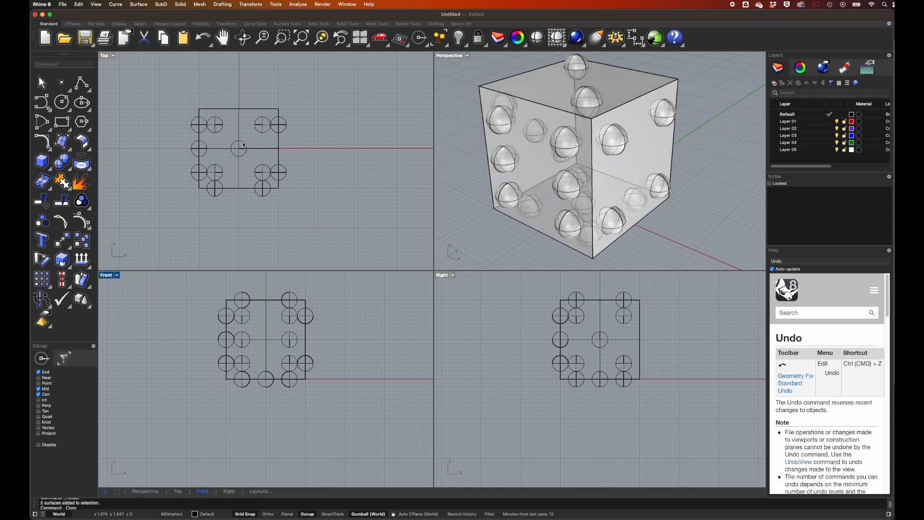
Copy the central base sphere to the midpoint of the cube's back bottom edge and raise the copy to the back face's centre.
click(244, 144)
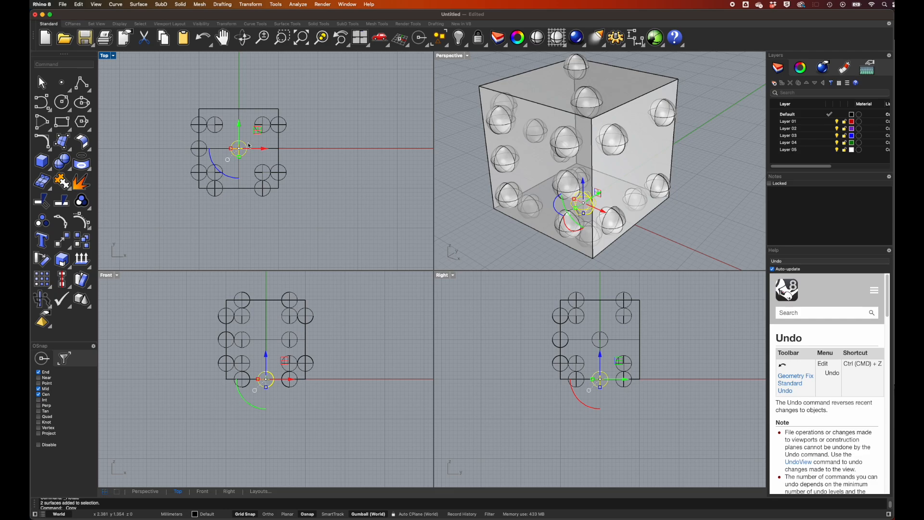
click(251, 5)
click(253, 30)
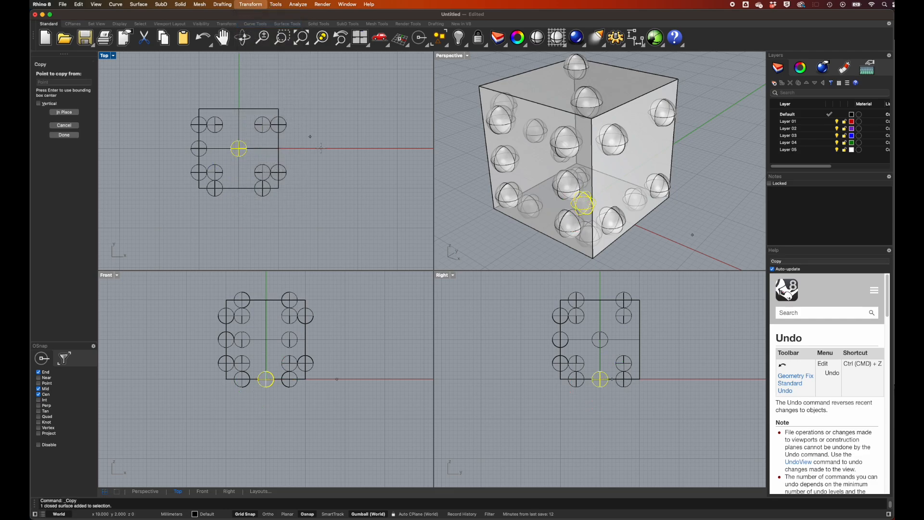
click(318, 187)
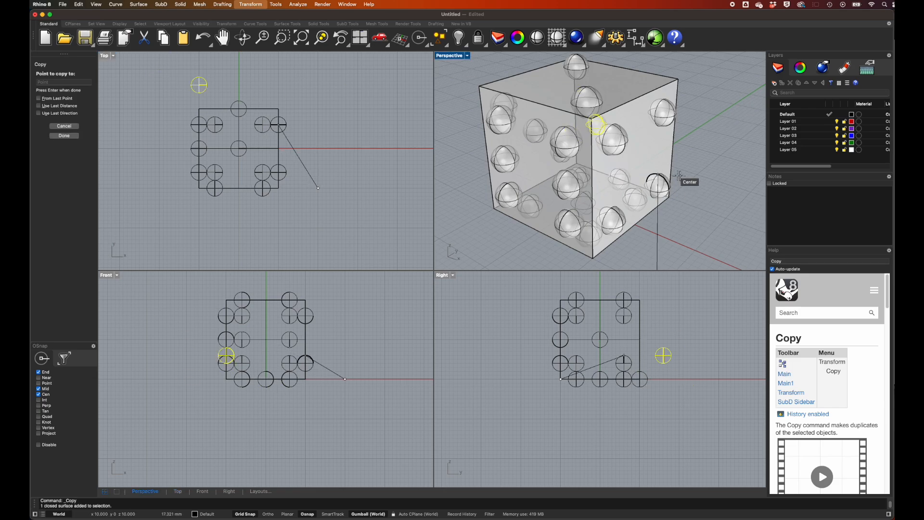
key(Escape)
click(629, 177)
drag(620, 164, 619, 113)
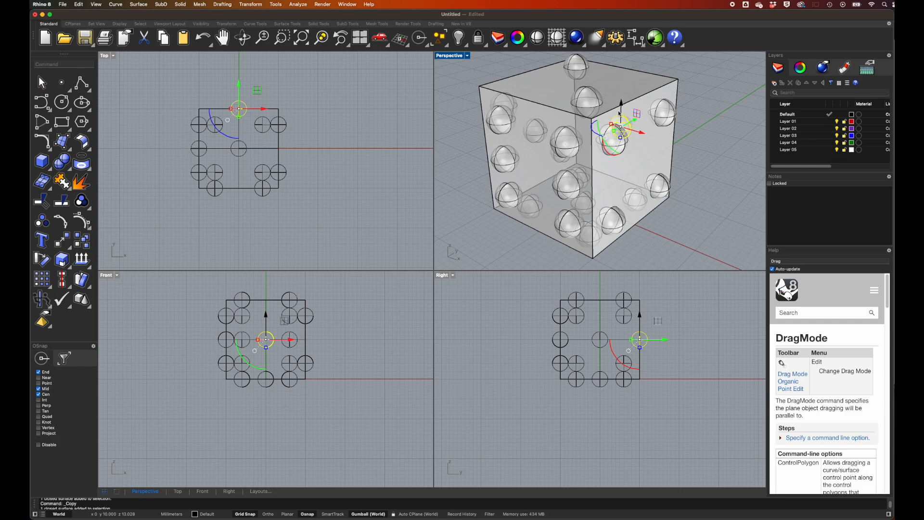
click(724, 128)
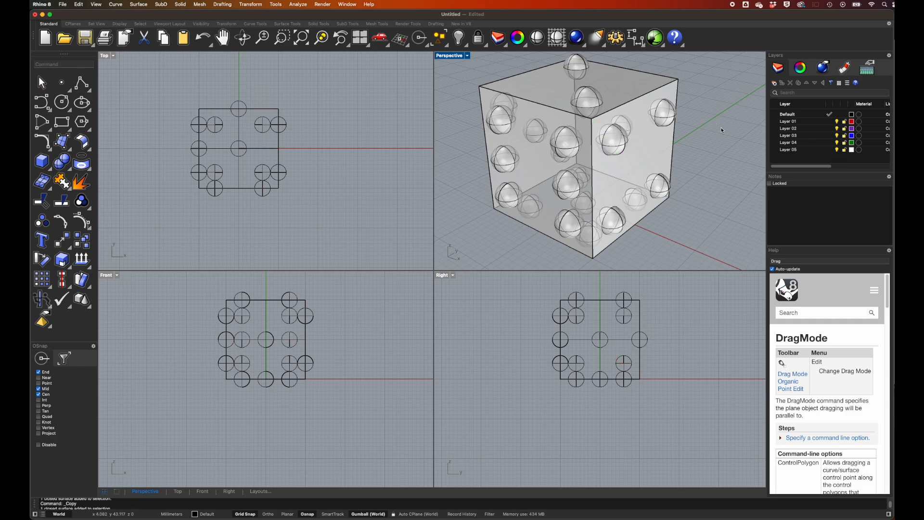
Subtract the two top-face spheres from the cube with Boolean Difference in the maximized Perspective view.
double_click(452, 56)
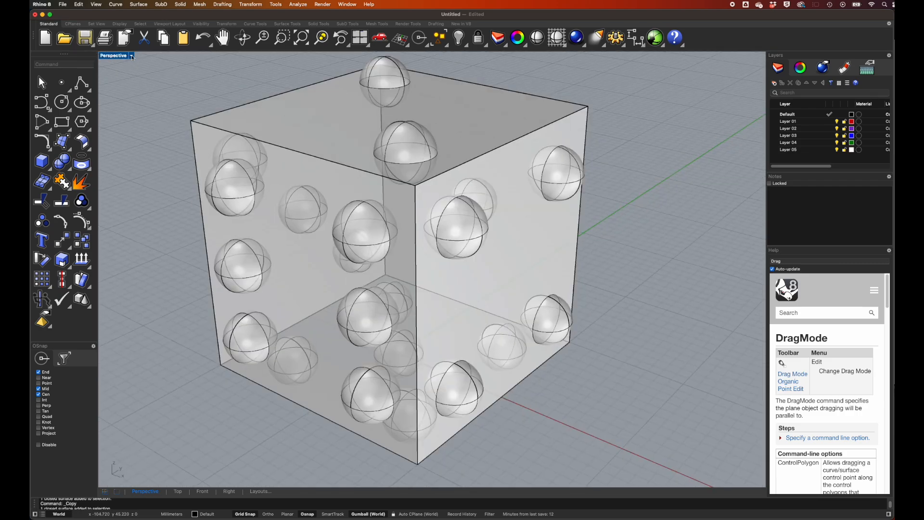
scroll(610, 153, down, 5)
right_drag(610, 152, 611, 153)
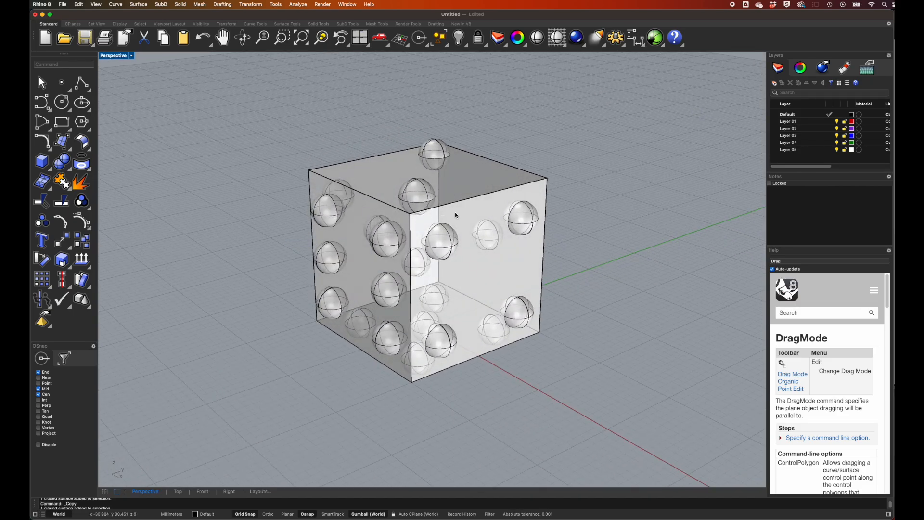
right_drag(527, 210, 527, 207)
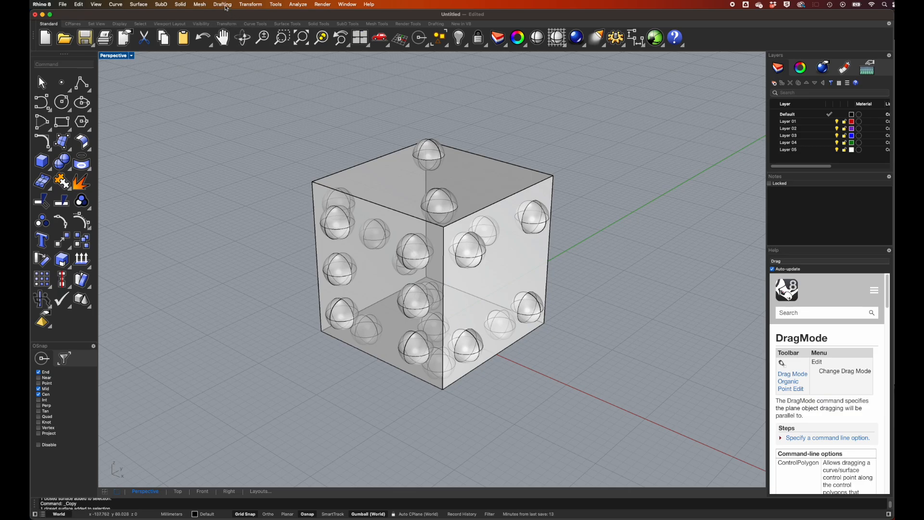
click(180, 5)
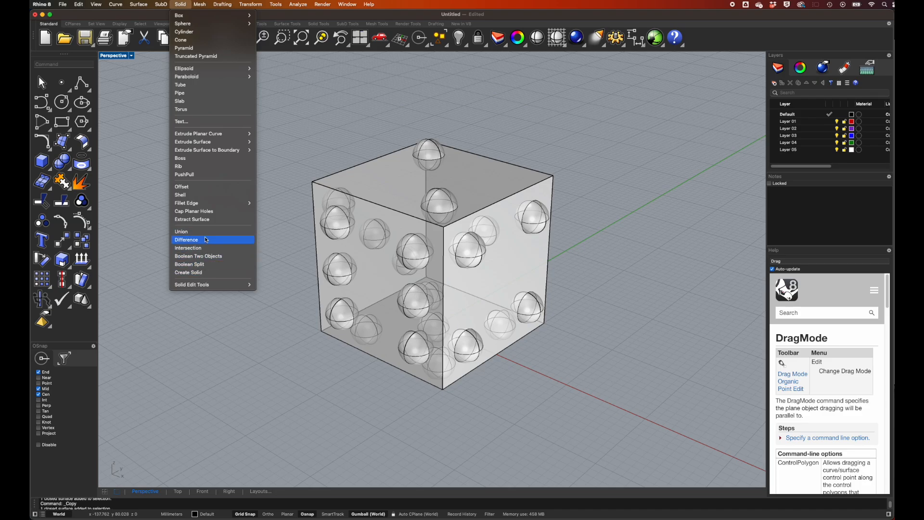
click(190, 242)
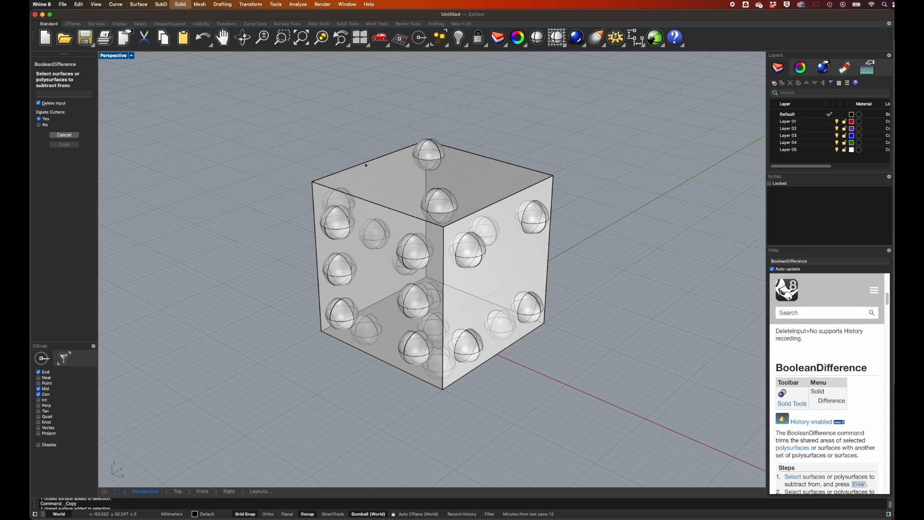
click(366, 165)
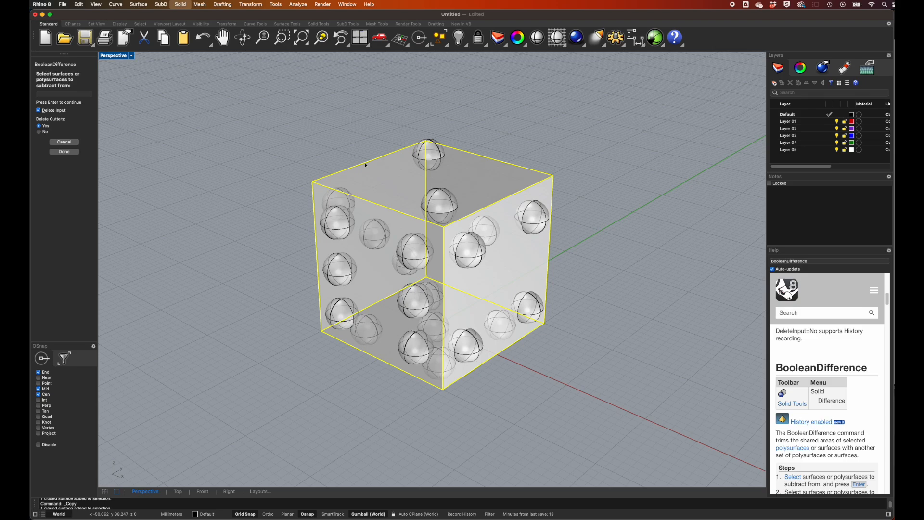
key(Return)
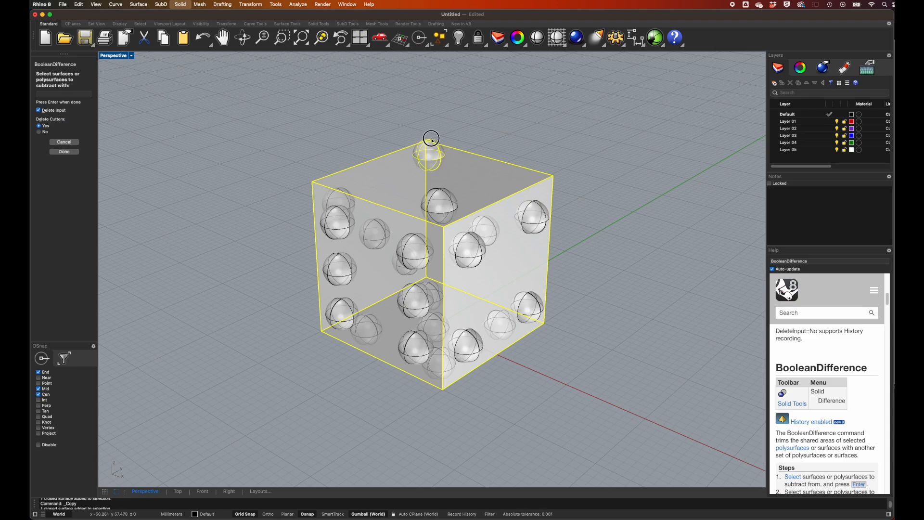
click(431, 139)
click(448, 197)
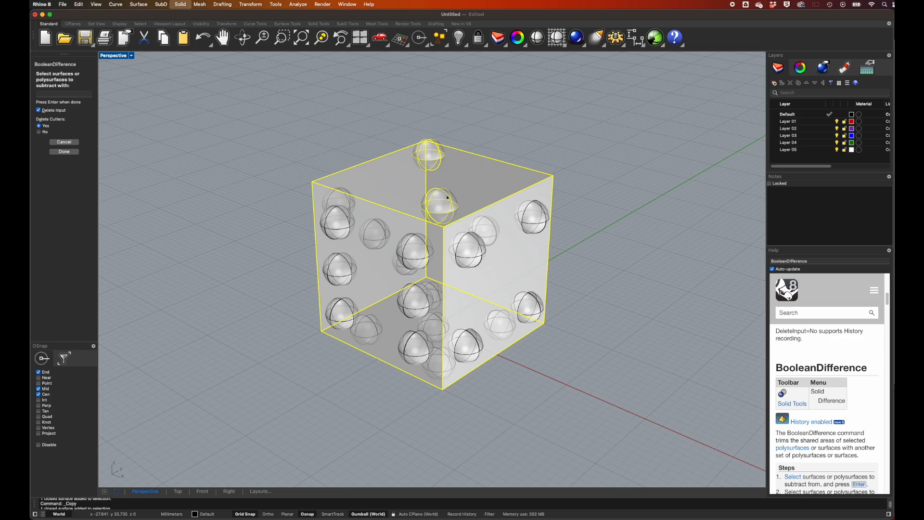
key(Return)
scroll(478, 181, right, 10)
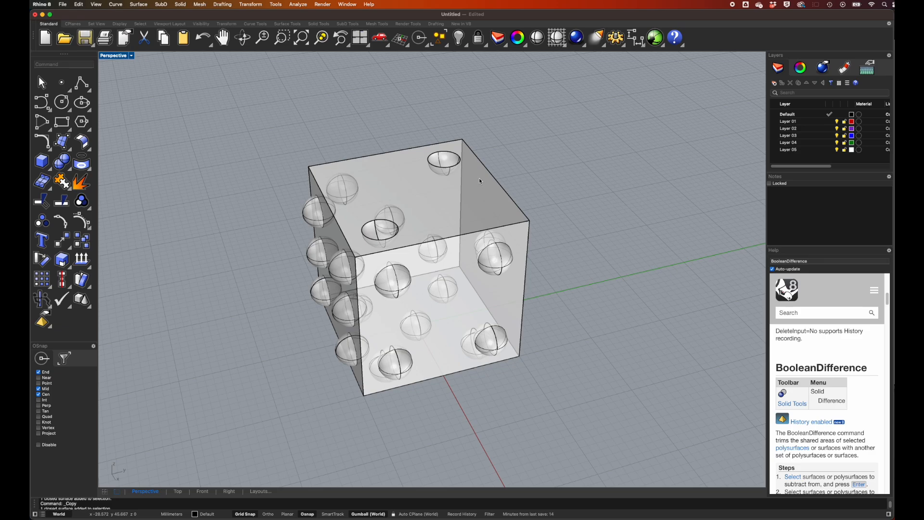
scroll(479, 178, left, 8)
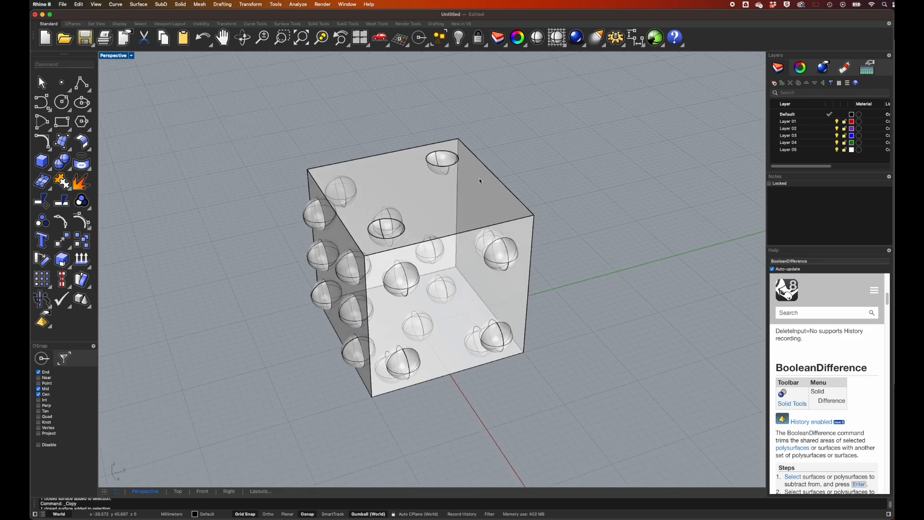
scroll(481, 179, left, 6)
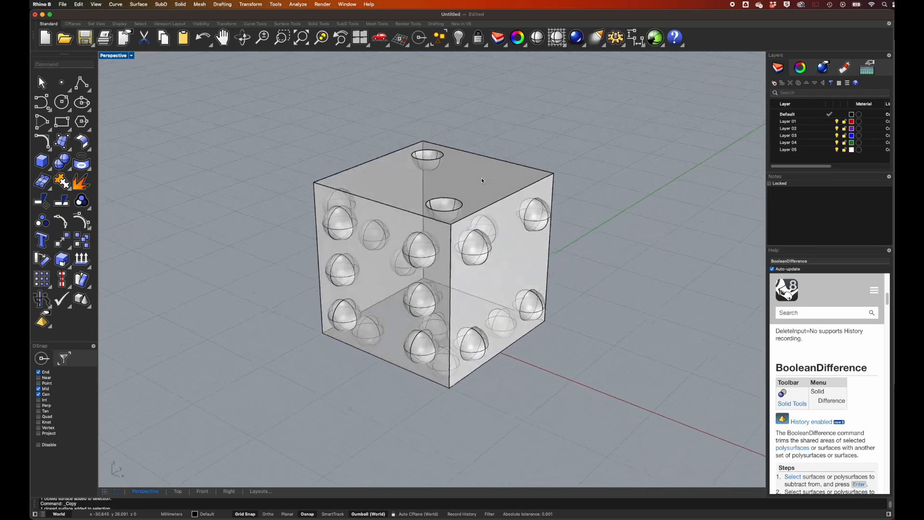
click(357, 195)
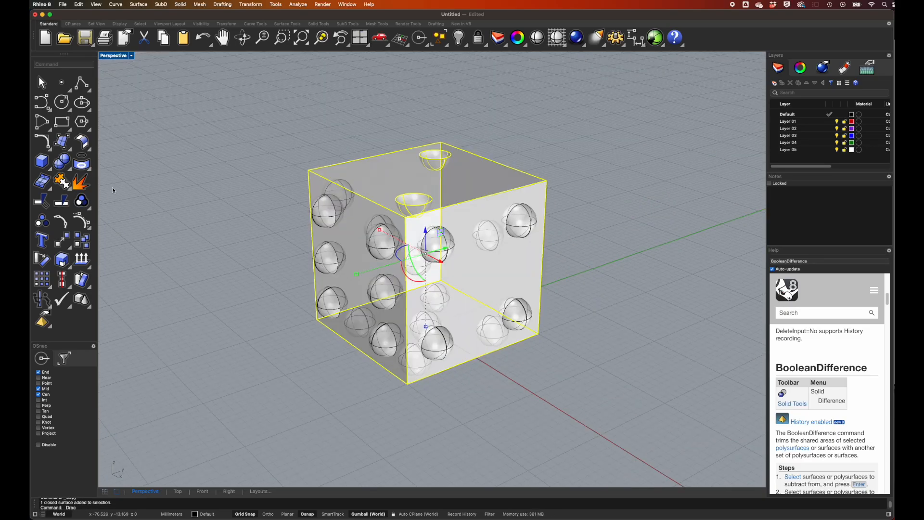
click(213, 136)
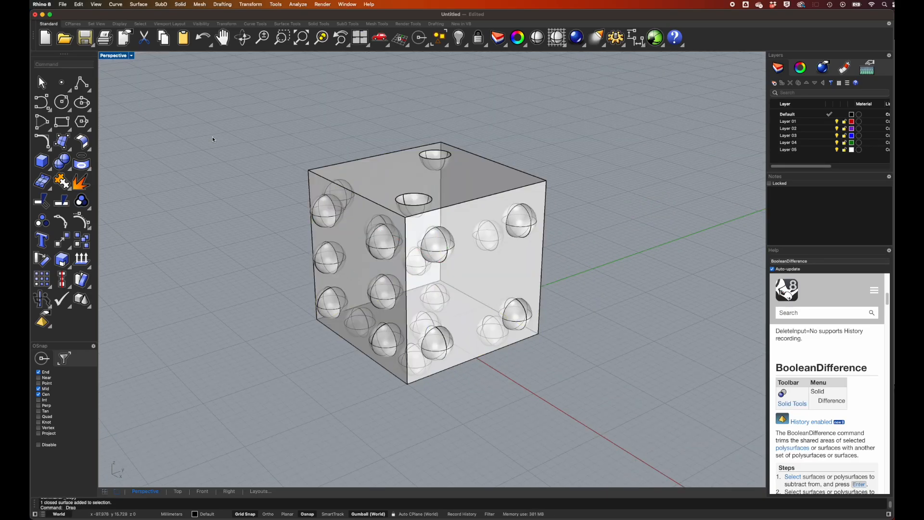
Subtract all remaining pip spheres from the cube at once with Boolean Difference, deleting the cutters.
click(66, 163)
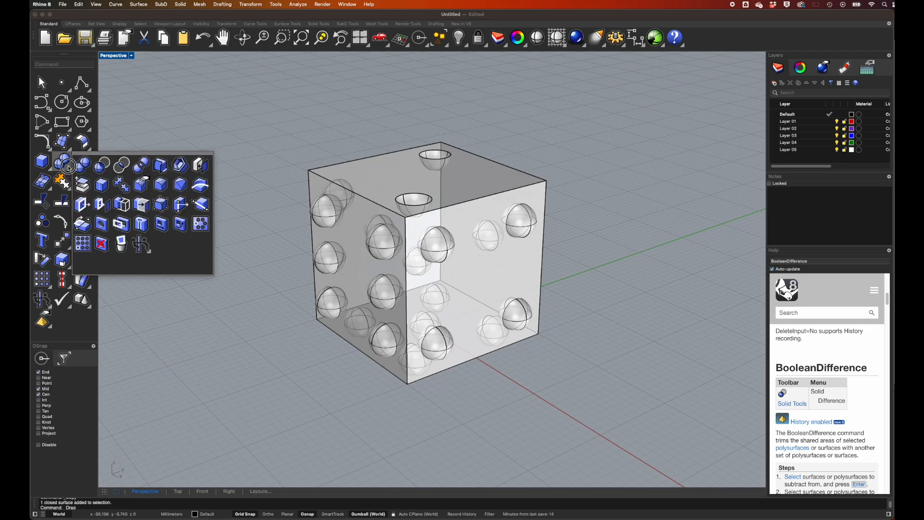
click(102, 166)
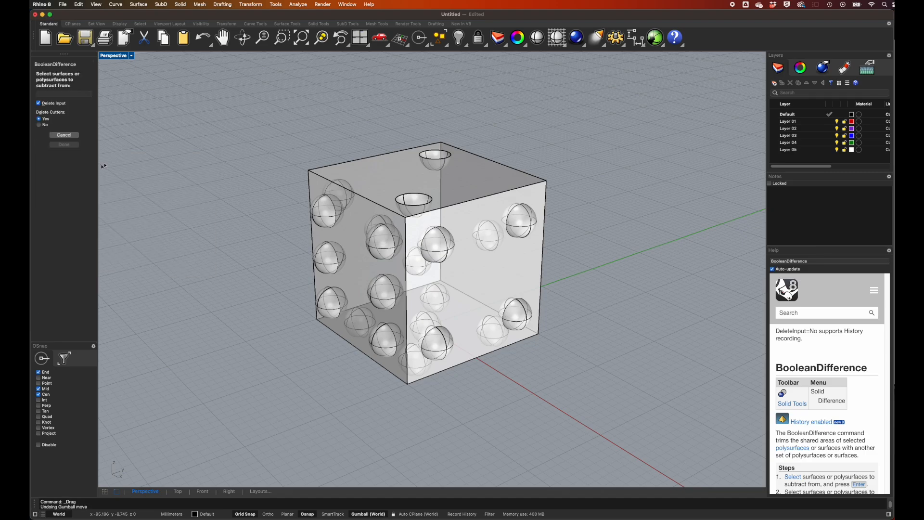
click(349, 167)
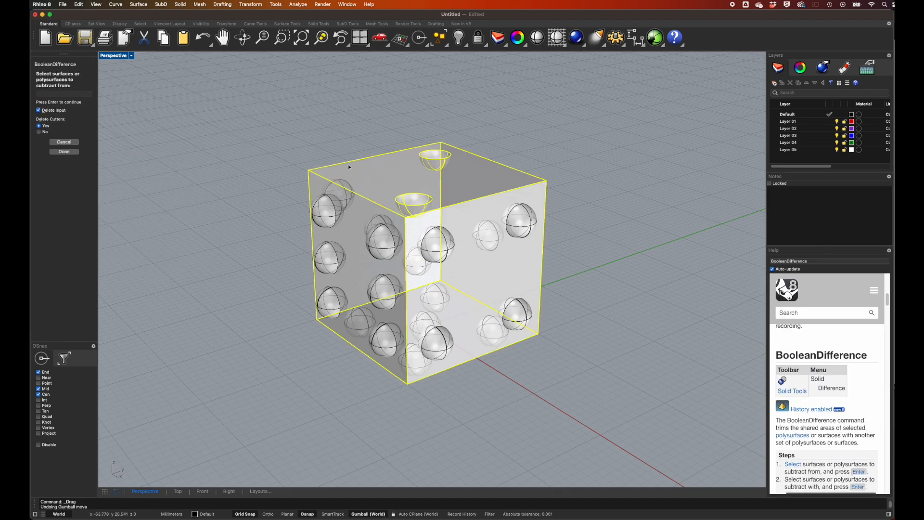
key(Return)
drag(277, 163, 581, 415)
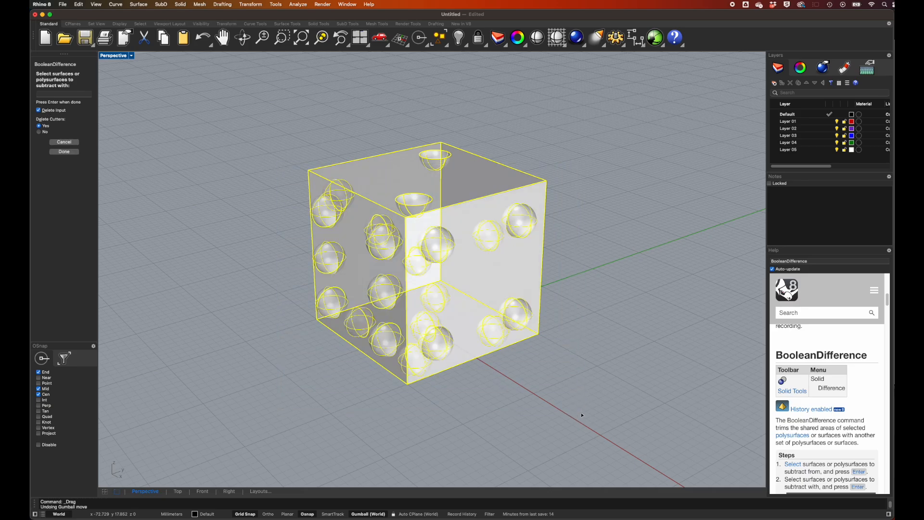
key(Return)
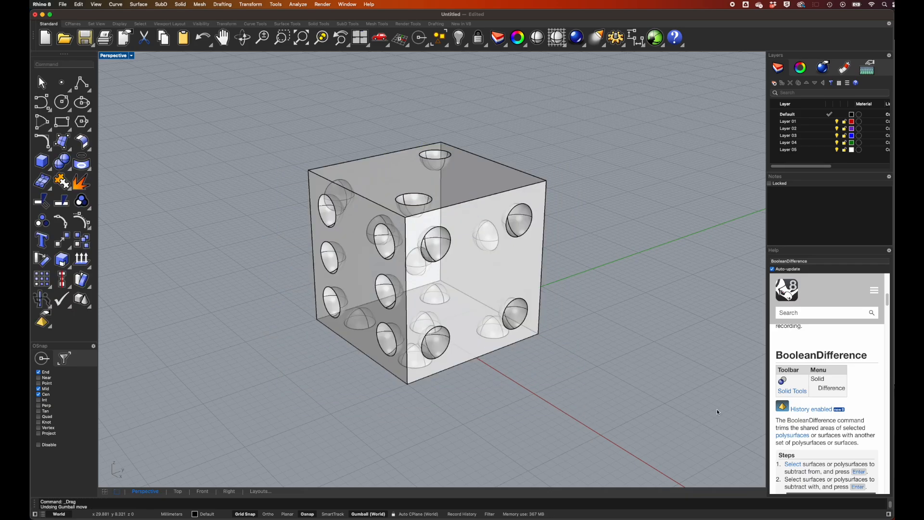
Try filleting all twelve outer edges of the cube with a 2 mm radius, and undo that fillet.
right_drag(714, 289, 613, 237)
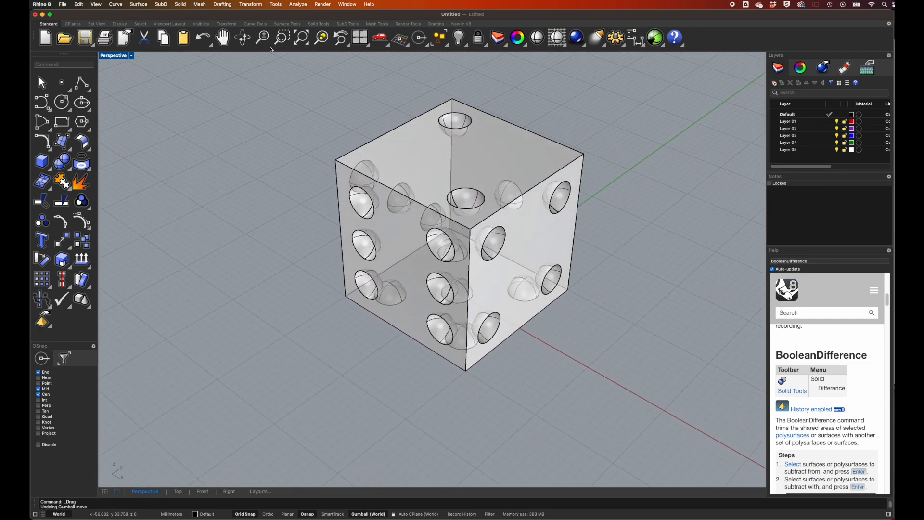
click(180, 5)
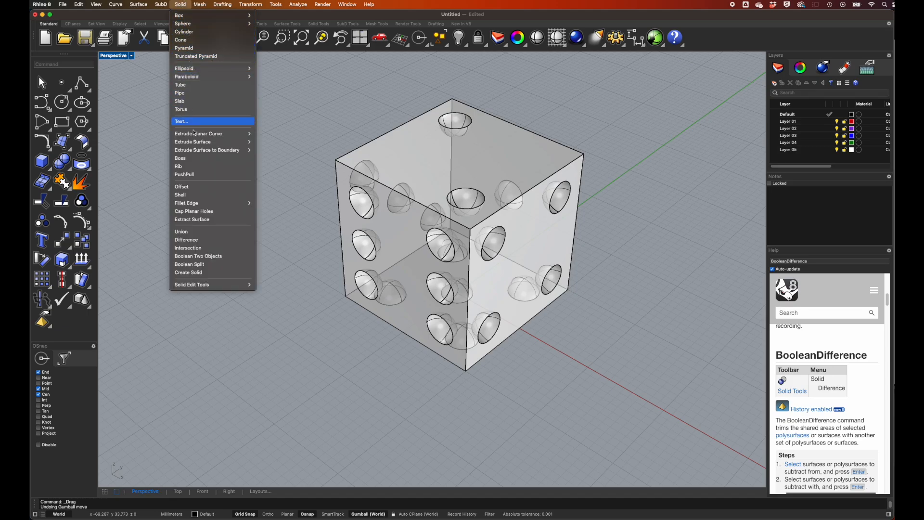
mouse_move(211, 205)
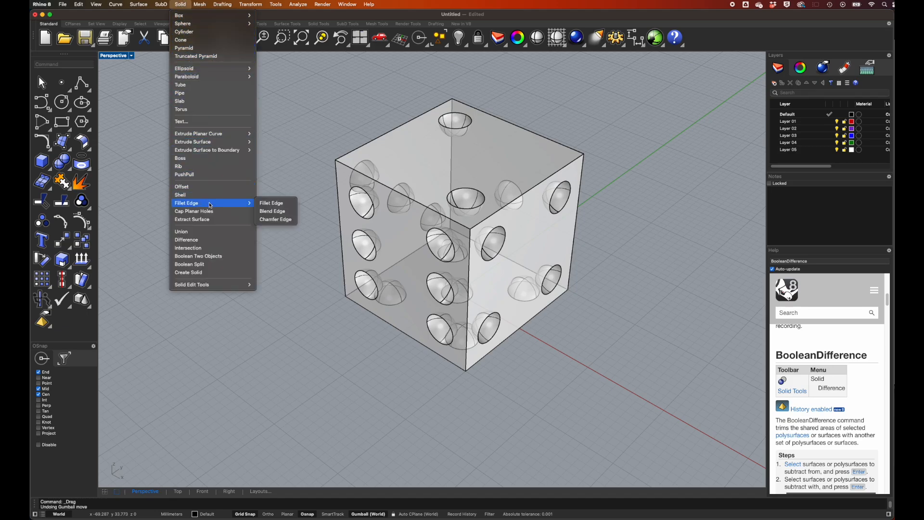
click(272, 203)
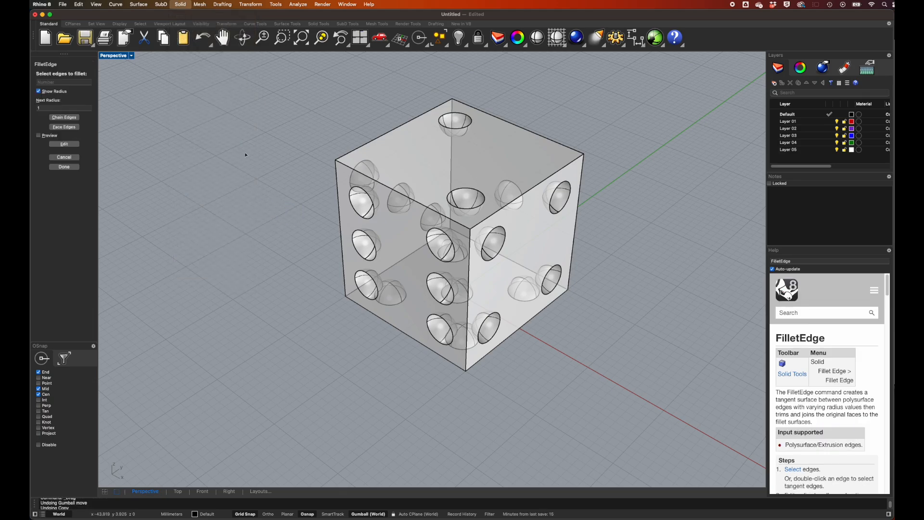
click(44, 108)
text(2)
key(Return)
click(355, 148)
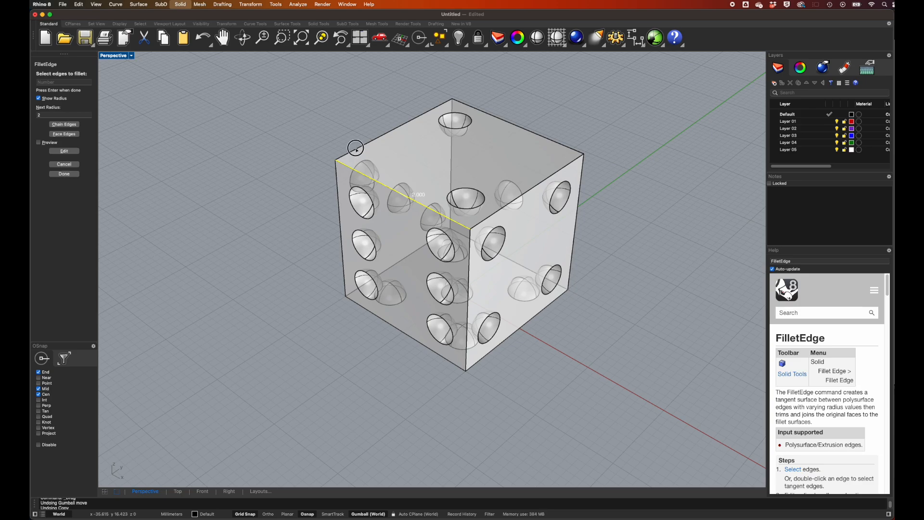
click(337, 177)
click(450, 160)
click(511, 129)
click(525, 192)
click(581, 177)
click(525, 263)
click(539, 312)
click(469, 361)
click(449, 361)
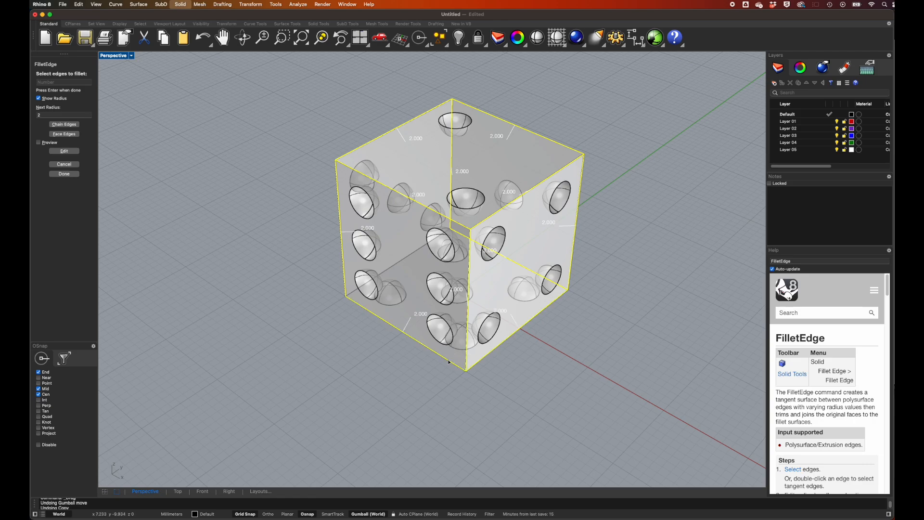
click(403, 261)
key(Return)
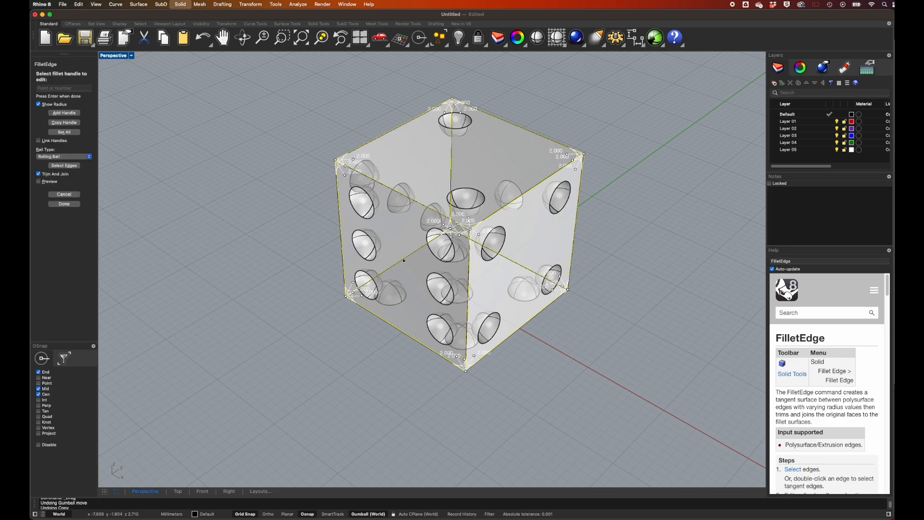
key(Return)
scroll(516, 252, up, 3)
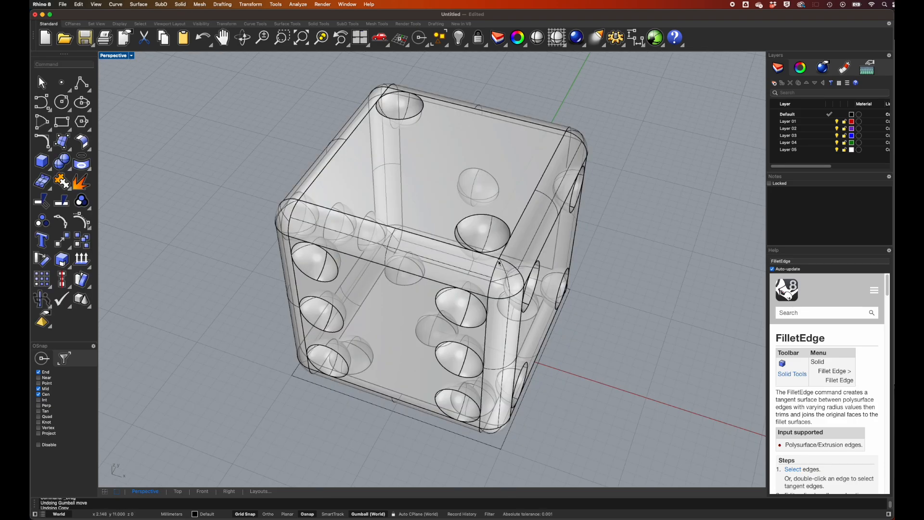
scroll(494, 250, up, 2)
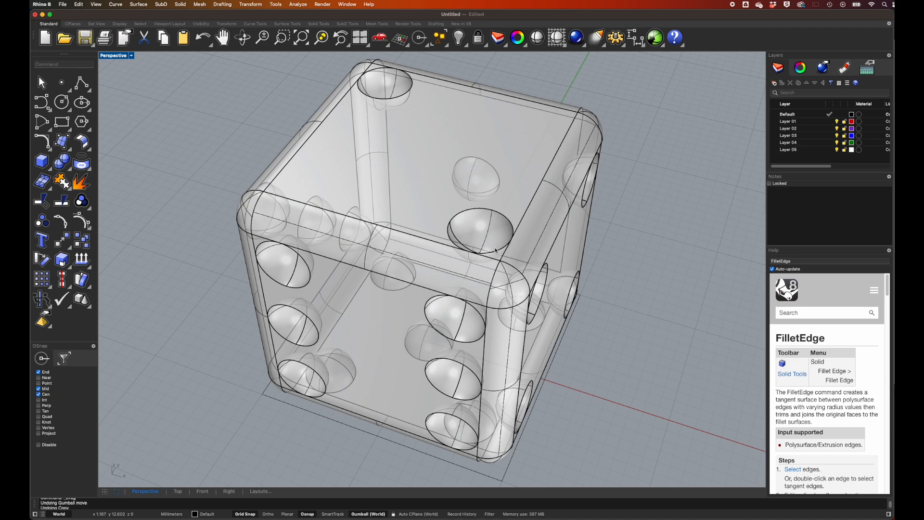
key(super+z)
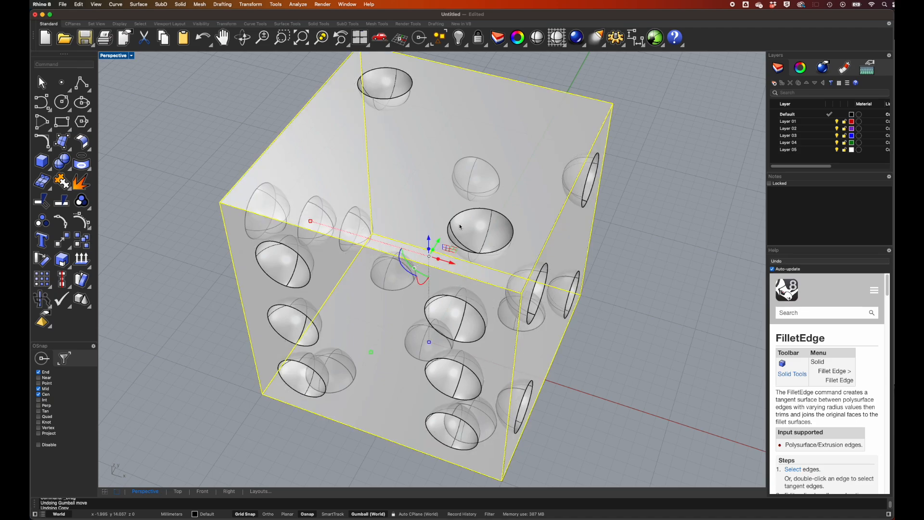
key(super+z)
Fillet all twelve outer edges of the cube with a 1 mm radius.
click(180, 5)
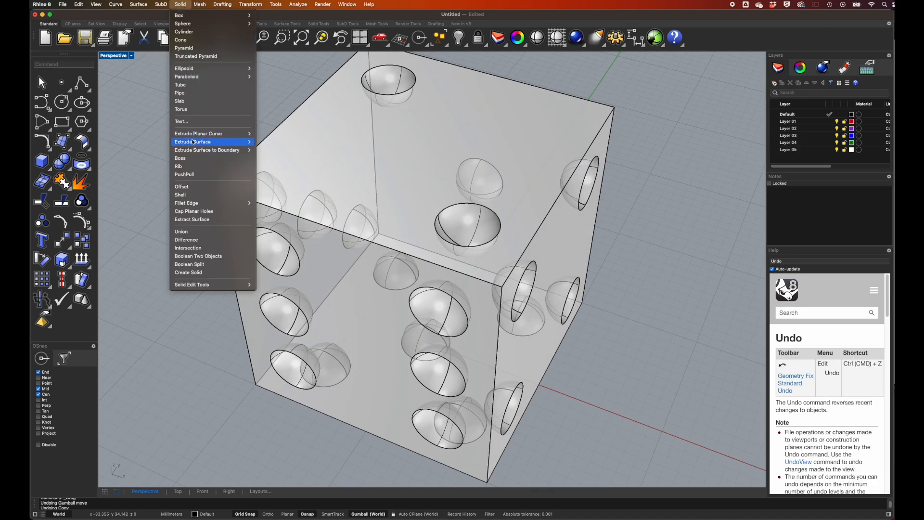
mouse_move(199, 203)
click(262, 204)
click(56, 107)
key(BackSpace)
text(1)
key(Return)
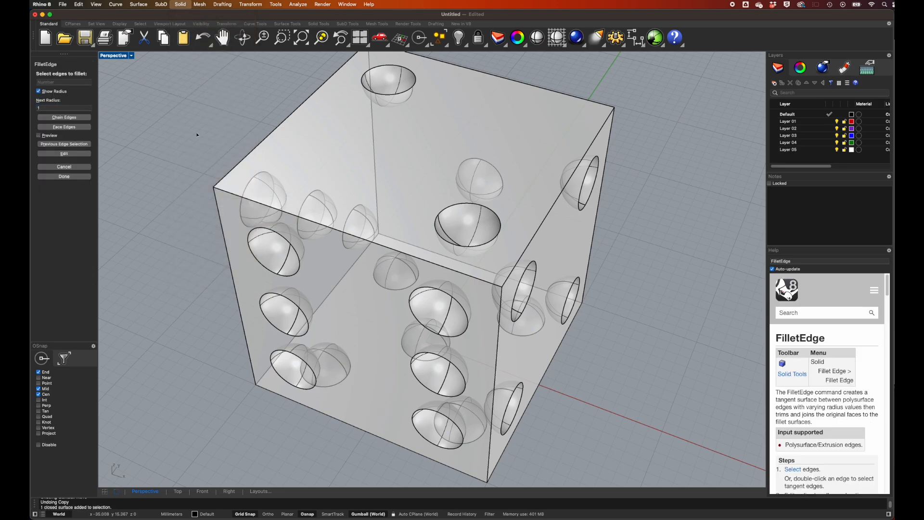
click(278, 127)
click(374, 153)
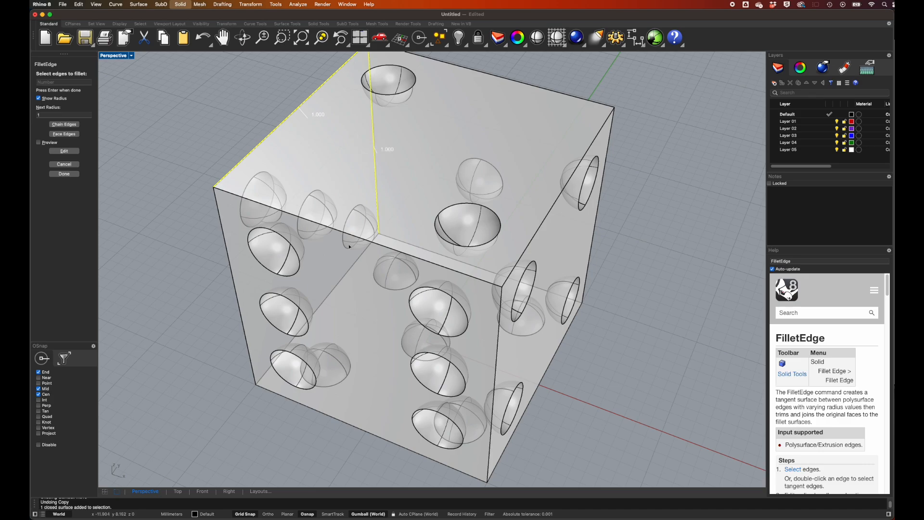
click(339, 280)
click(236, 283)
click(332, 416)
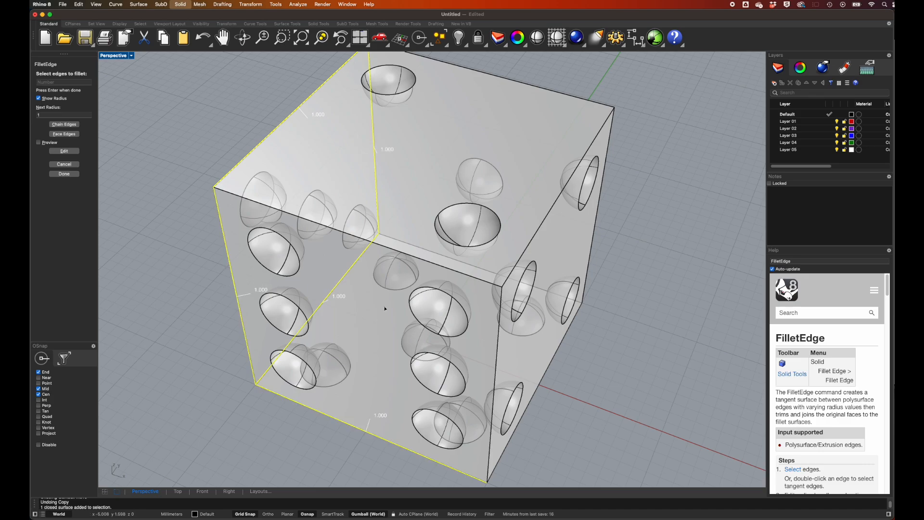
click(358, 227)
click(406, 241)
click(511, 81)
click(567, 176)
click(592, 240)
click(538, 382)
click(496, 360)
key(Return)
key(Return)
Fillet the rims of all the pip recesses on every face with a 0.5 mm radius.
right_drag(495, 361, 494, 360)
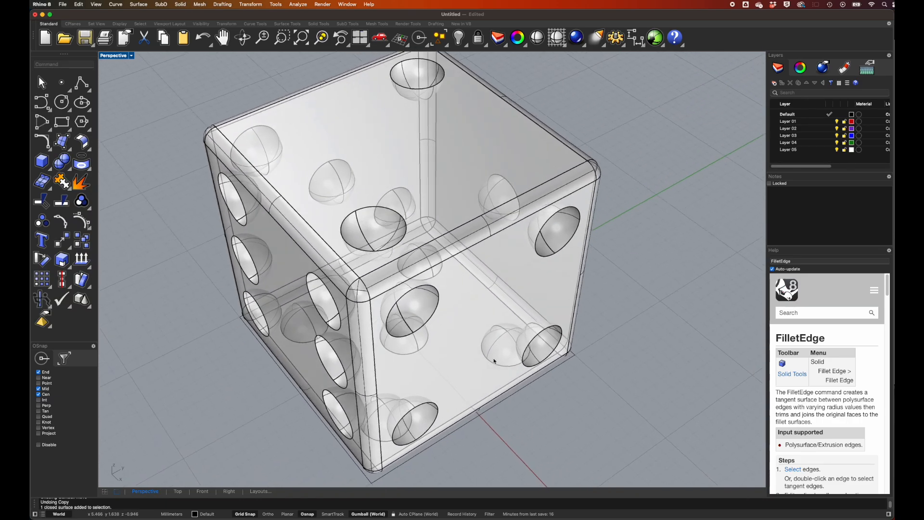
right_drag(672, 276, 674, 276)
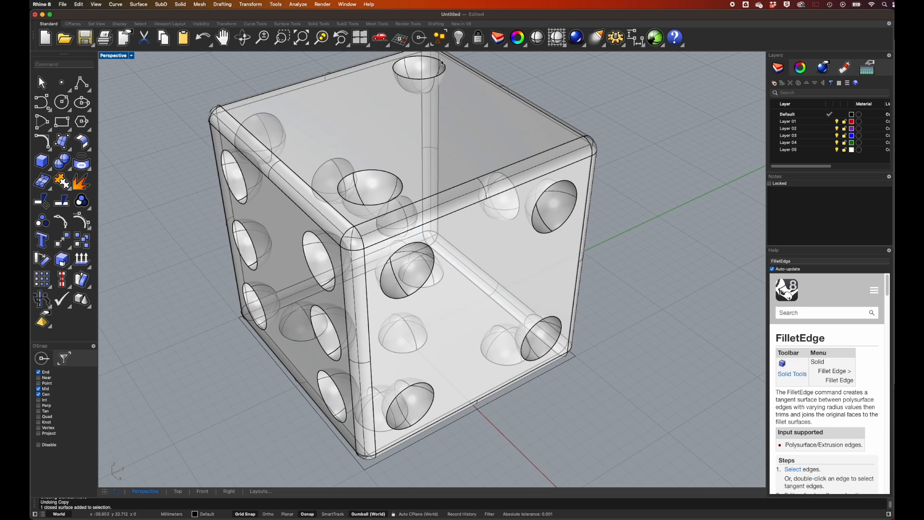
right_drag(430, 97, 430, 97)
scroll(430, 100, up, 2)
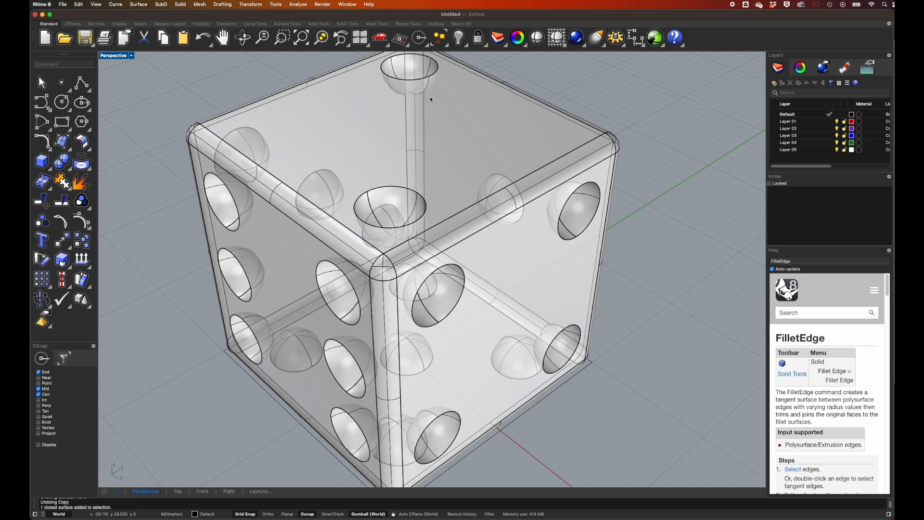
click(180, 4)
mouse_move(207, 208)
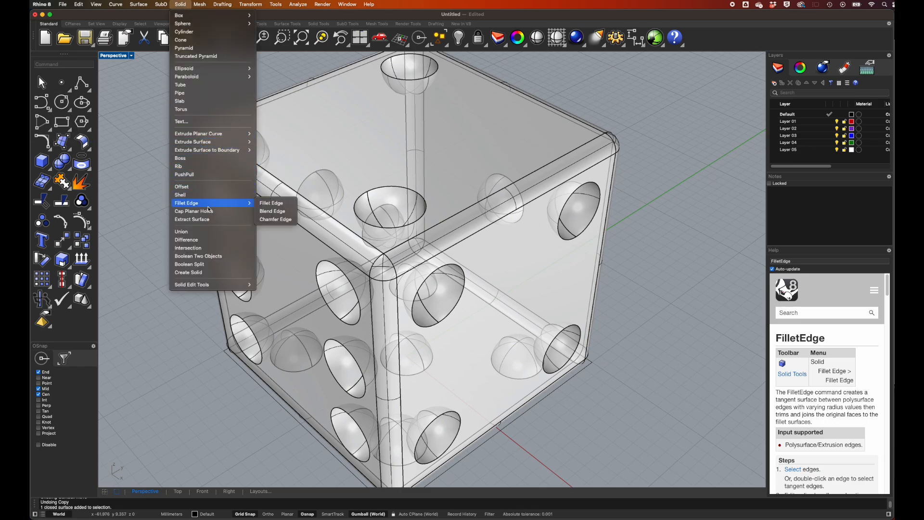
click(268, 205)
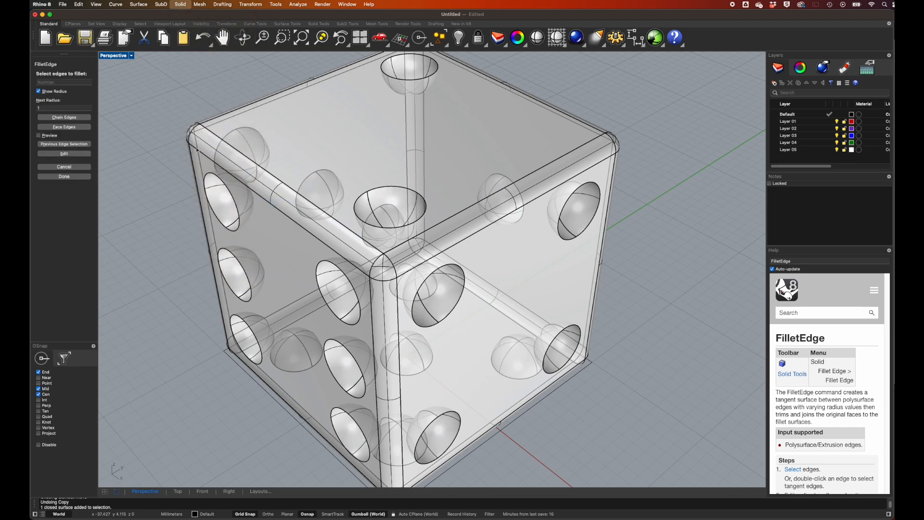
click(62, 108)
text(0.5)
key(Return)
click(391, 186)
click(396, 76)
click(254, 130)
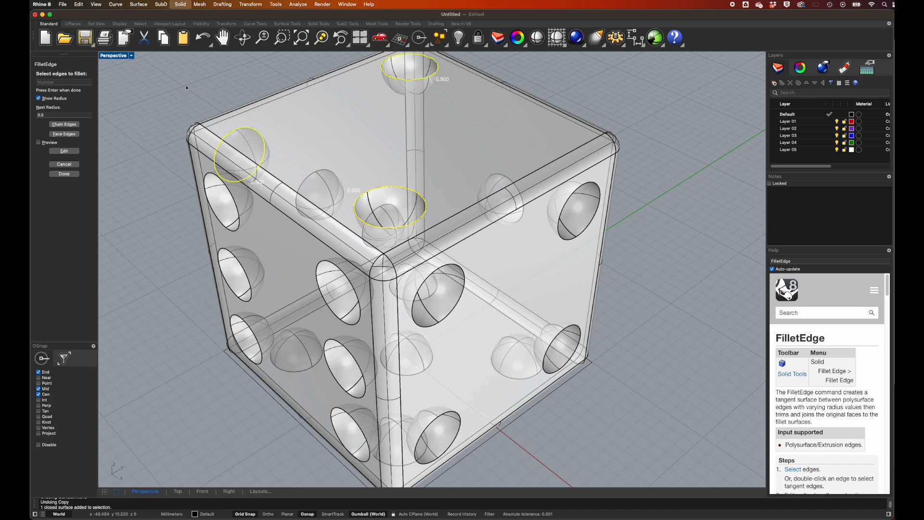
drag(164, 78, 668, 484)
key(Return)
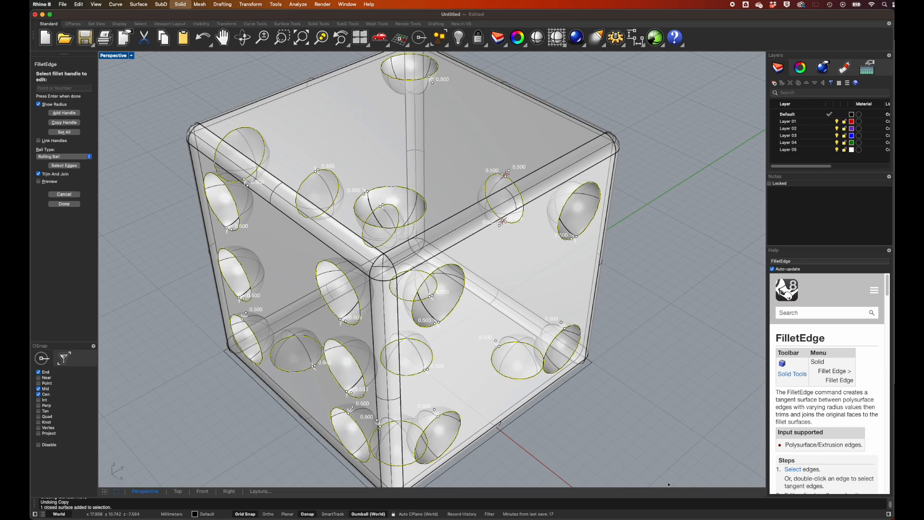
key(Return)
Inspect the rounded pip rims up close and set the Perspective viewport to Monochrome display mode.
right_drag(692, 331, 654, 336)
scroll(691, 331, down, 3)
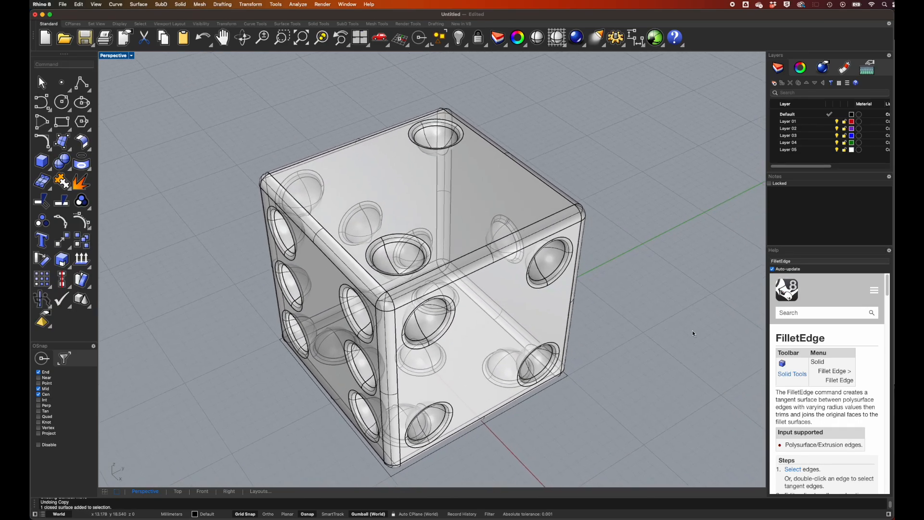
scroll(337, 262, up, 5)
scroll(324, 259, up, 6)
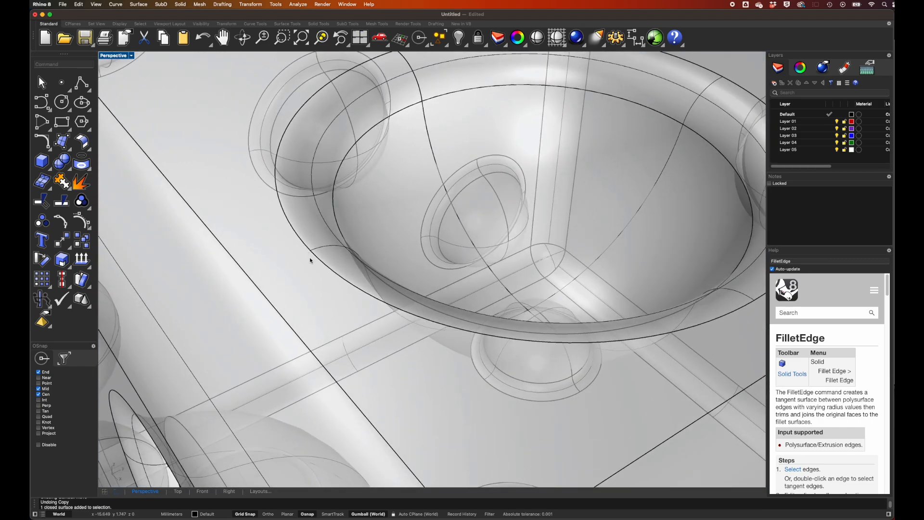
scroll(310, 257, down, 10)
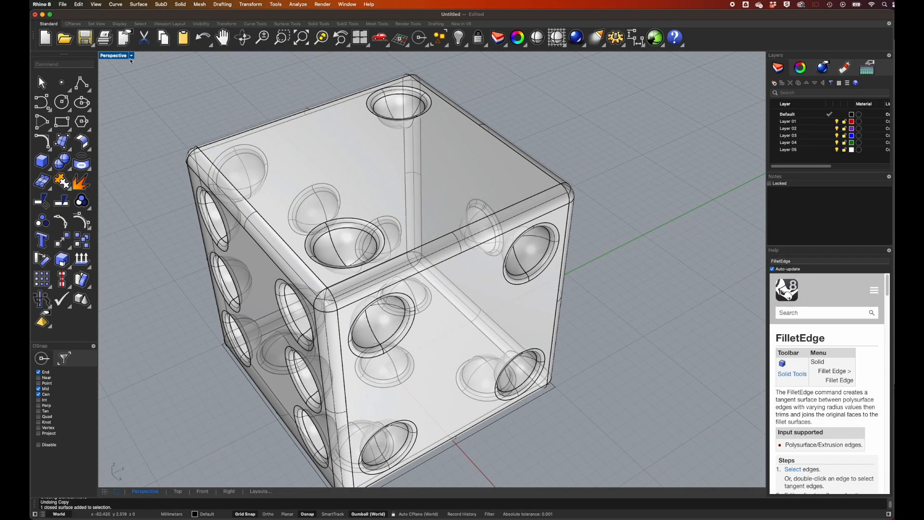
click(131, 57)
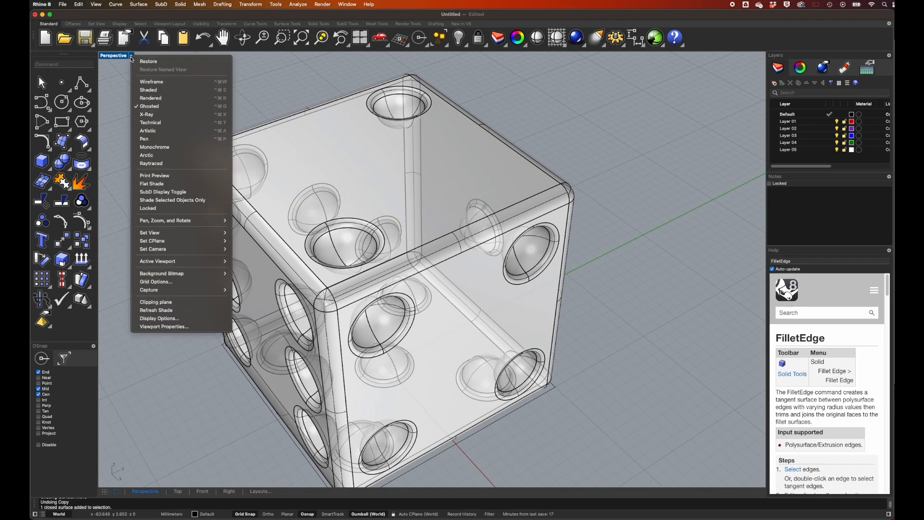
click(154, 147)
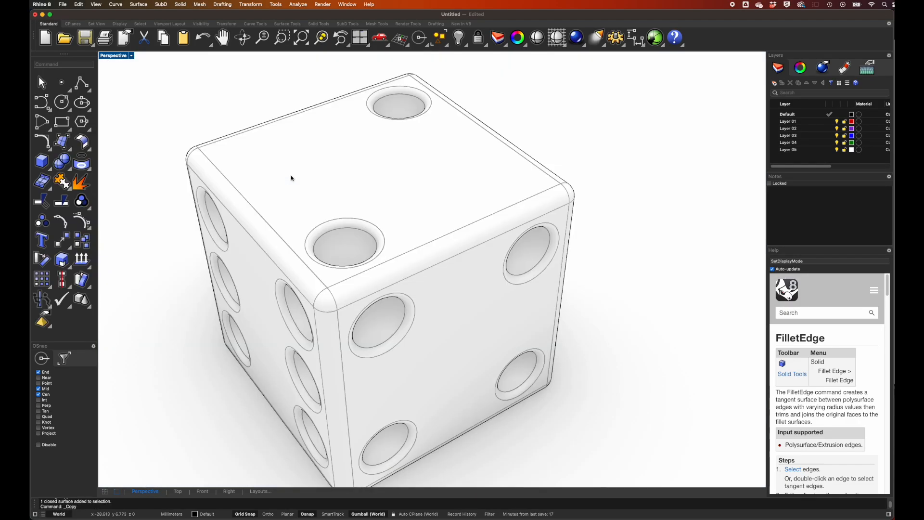
mouse_move(291, 178)
right_down()
mouse_move(327, 174)
mouse_move(293, 175)
right_up()
scroll(291, 178, down, 3)
shift+right_drag(474, 143, 427, 193)
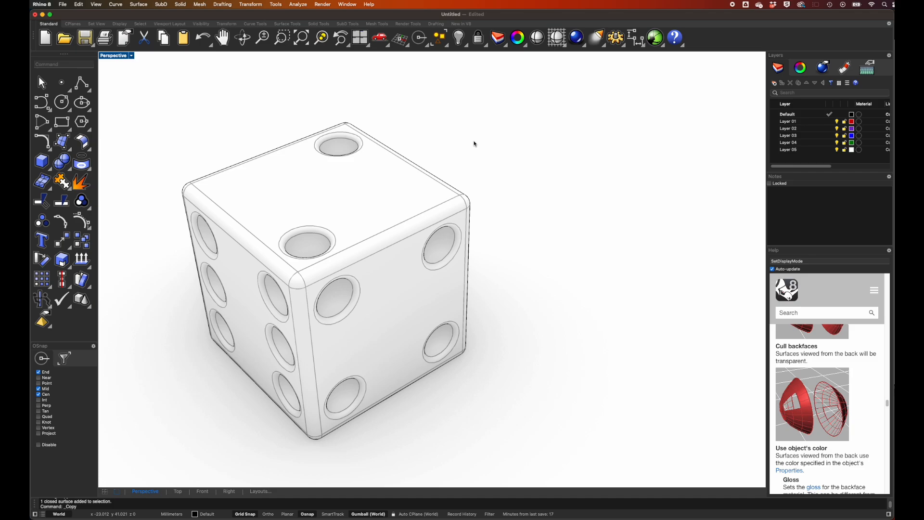
Copy the finished die across the ground plane to a spot behind and beside the original.
click(447, 186)
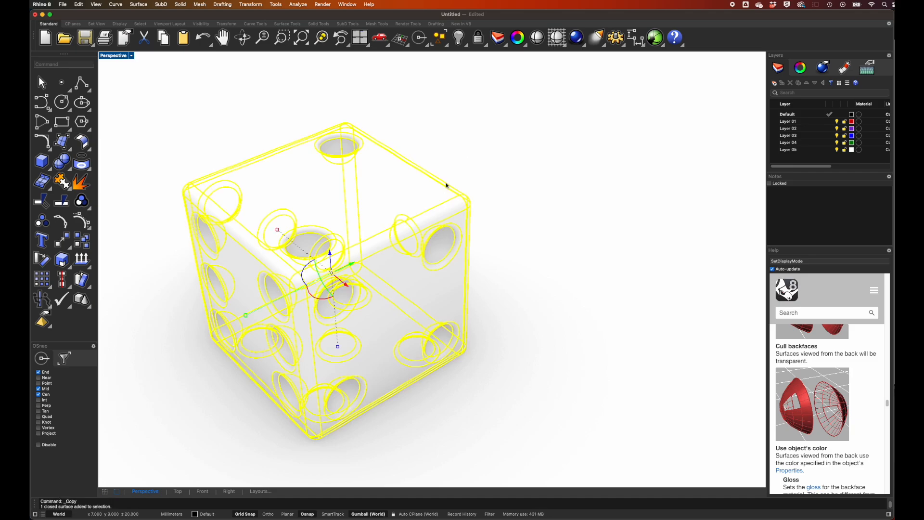
click(83, 243)
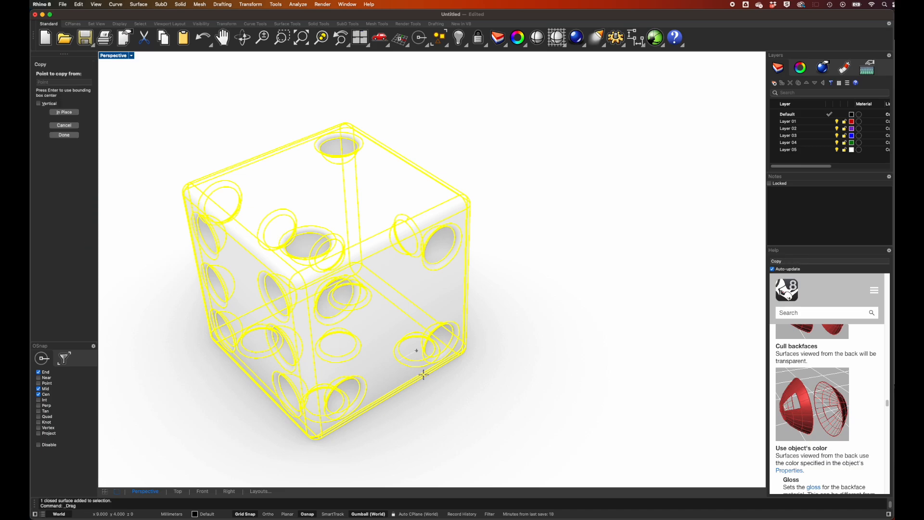
click(420, 429)
click(612, 301)
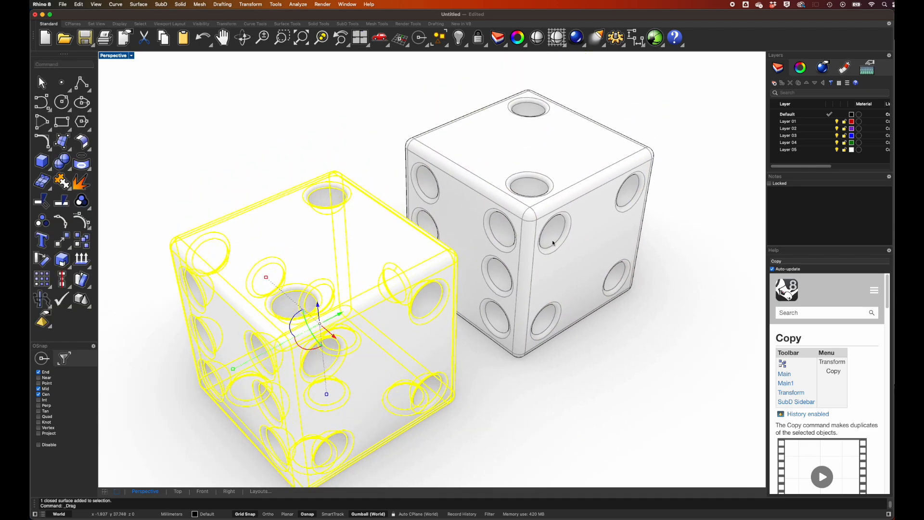
Rotate the copied die and the original about their vertical axes so they sit at different angles.
drag(553, 240, 513, 234)
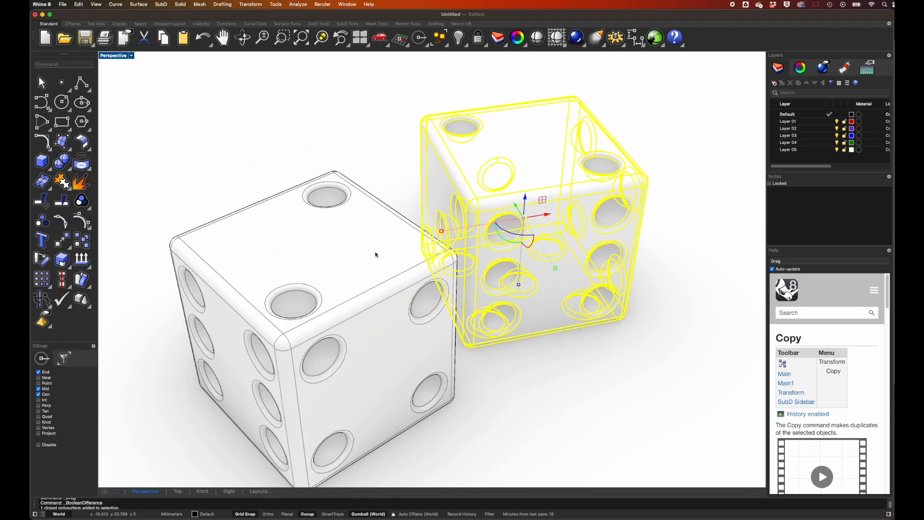
click(377, 255)
drag(290, 325, 308, 337)
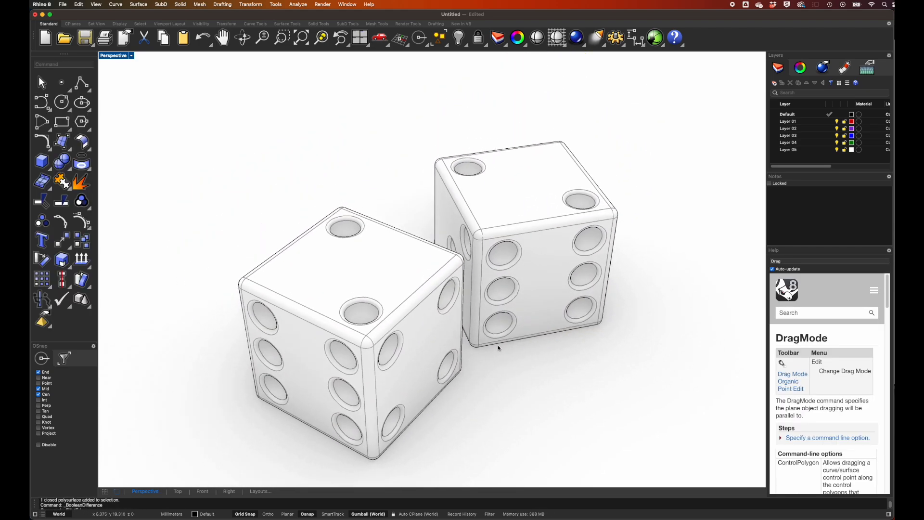
scroll(497, 344, down, 5)
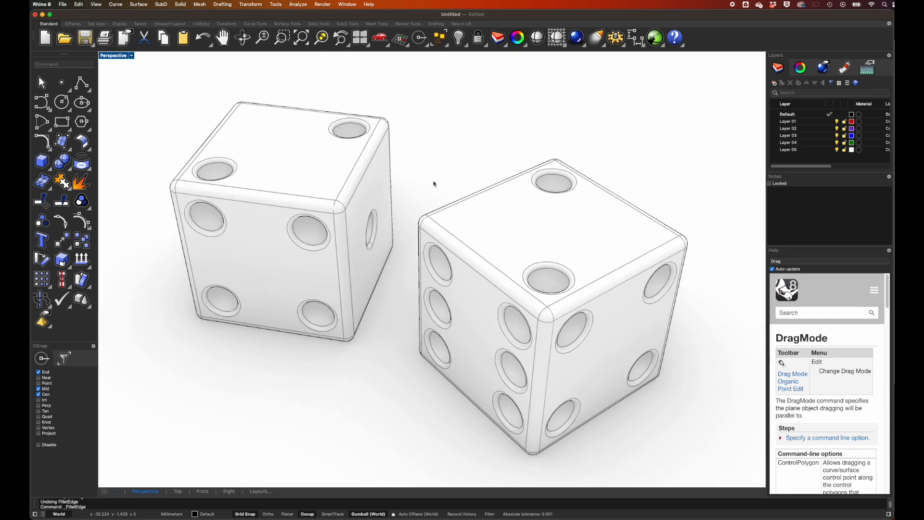